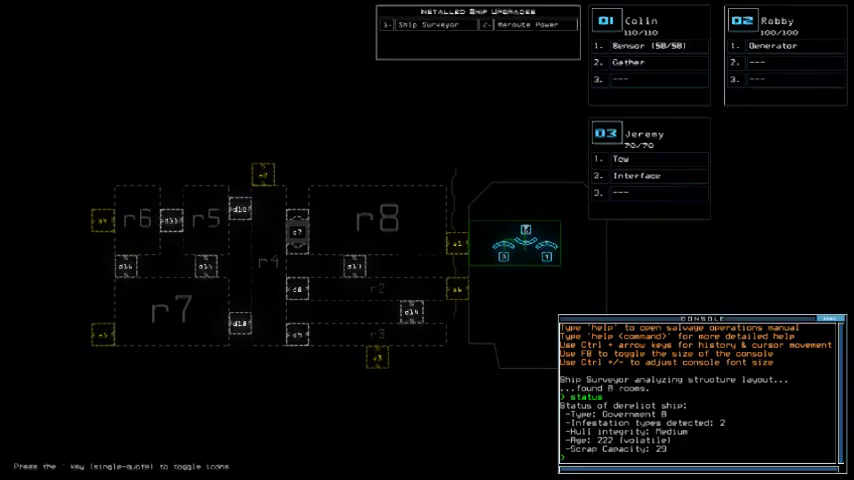
Step: Hand Jeremy's Tow module to Robby with swap
{"action": "key", "text": "Tab"}
{"action": "type", "text": "swap"}
{"action": "key", "text": "Return"}
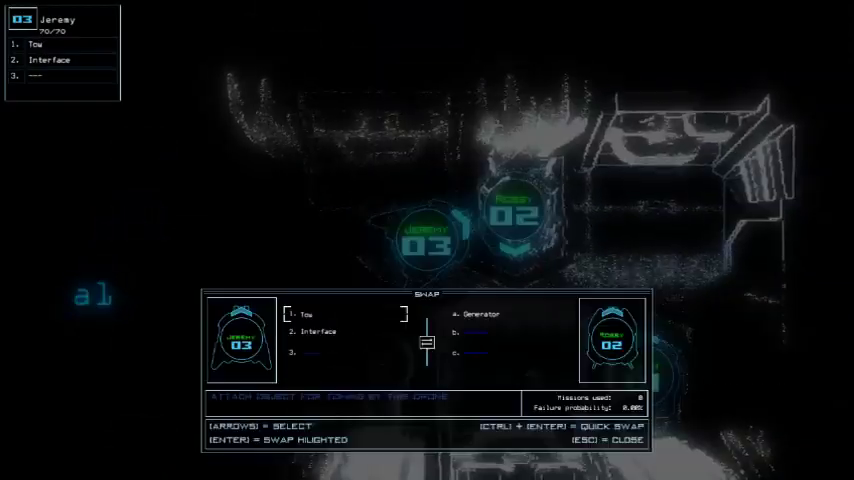
{"action": "key", "text": "Return"}
{"action": "key", "text": "Escape"}
{"action": "type", "text": "swap 3 1"}
Step: Take Colin's Sensor and Gather modules for Jeremy, drop a motion sensor, and re-dock at a5
{"action": "key", "text": "Return"}
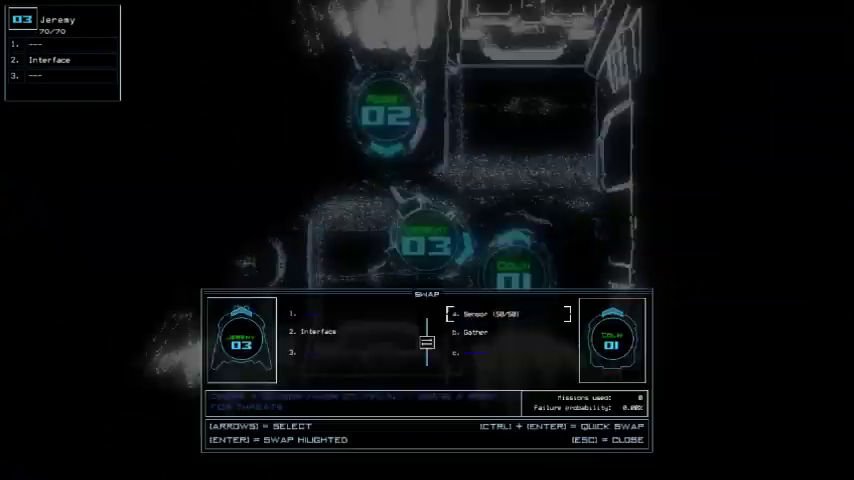
{"action": "key", "text": "Escape"}
{"action": "type", "text": "ss"}
{"action": "key", "text": "Return"}
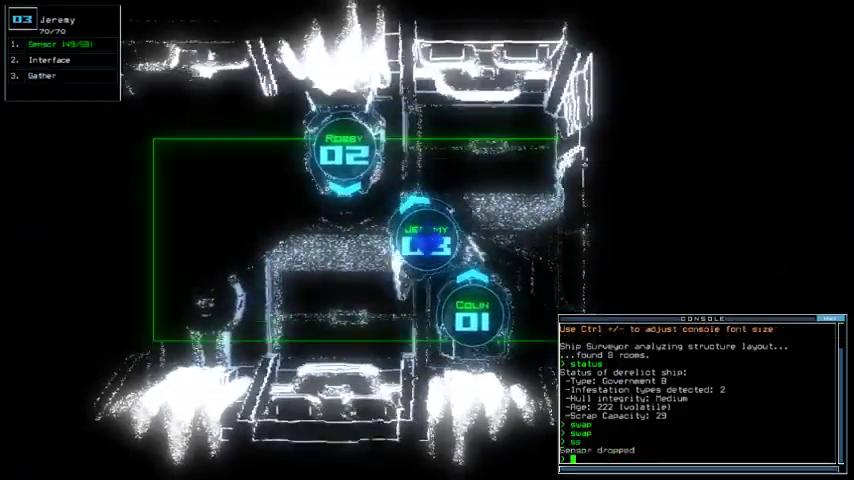
{"action": "key", "text": "Tab"}
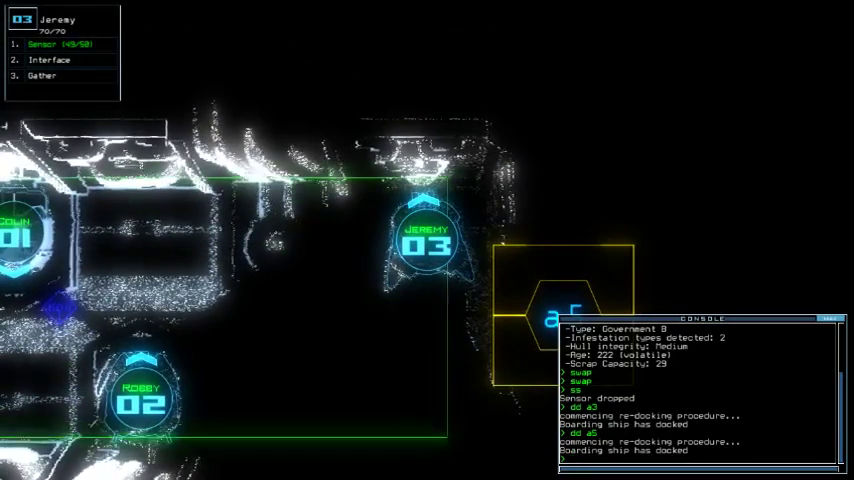
{"action": "key", "text": "space"}
{"action": "type", "text": "dd a4"}
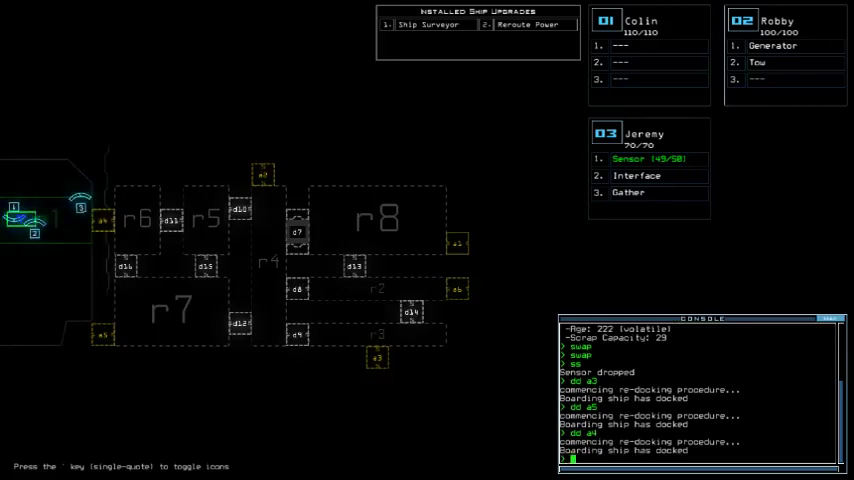
Step: Redock the boarding ship at airlock a1 and send all three drones to room r8
{"action": "key", "text": "space"}
{"action": "key", "text": "space"}
{"action": "type", "text": "dd a1"}
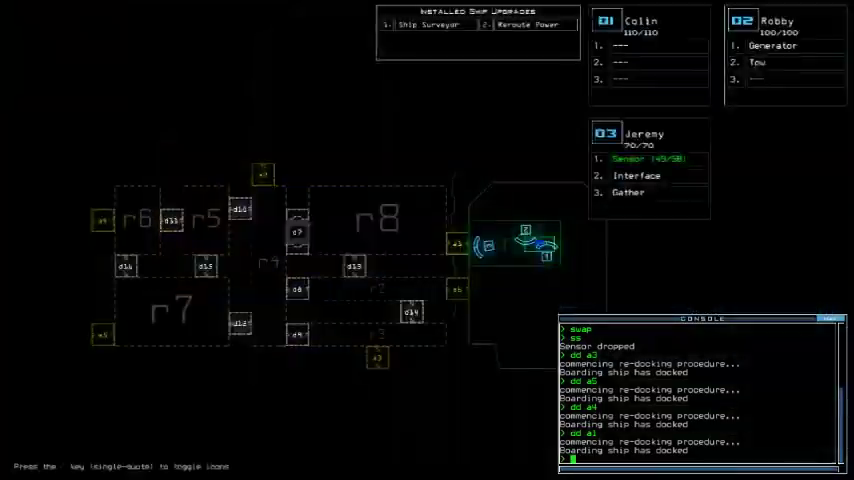
{"action": "key", "text": "space"}
{"action": "type", "text": "lc"}
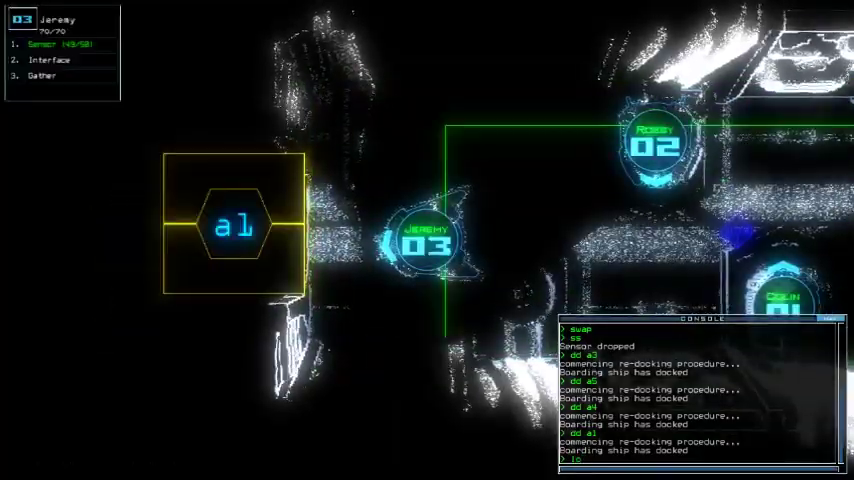
{"action": "type", "text": "sa"}
{"action": "key", "text": "Return"}
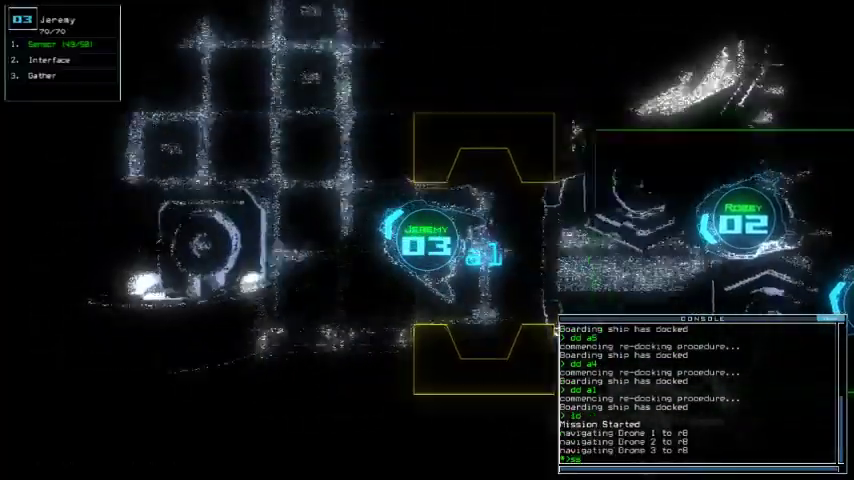
Step: Drop a sensor in r8, gather fuel, activate the generator with Robby, and collect scrap
{"action": "key", "text": "Return"}
{"action": "type", "text": "g"}
{"action": "key", "text": "Return"}
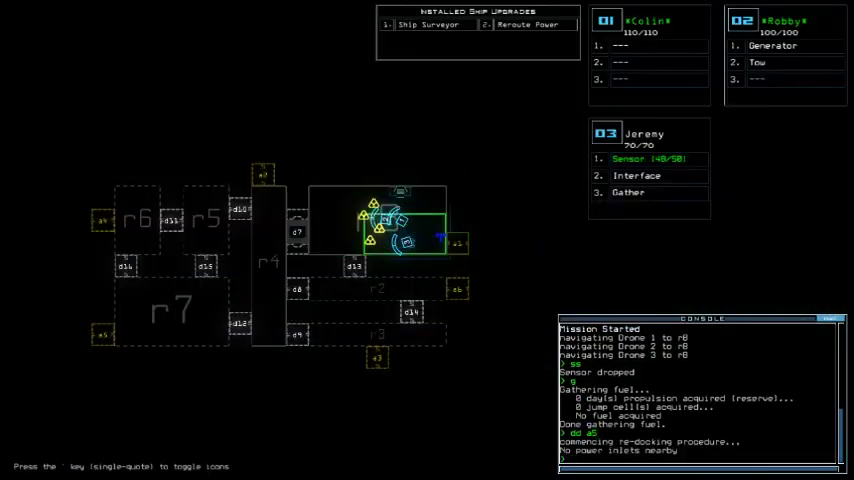
{"action": "key", "text": "3"}
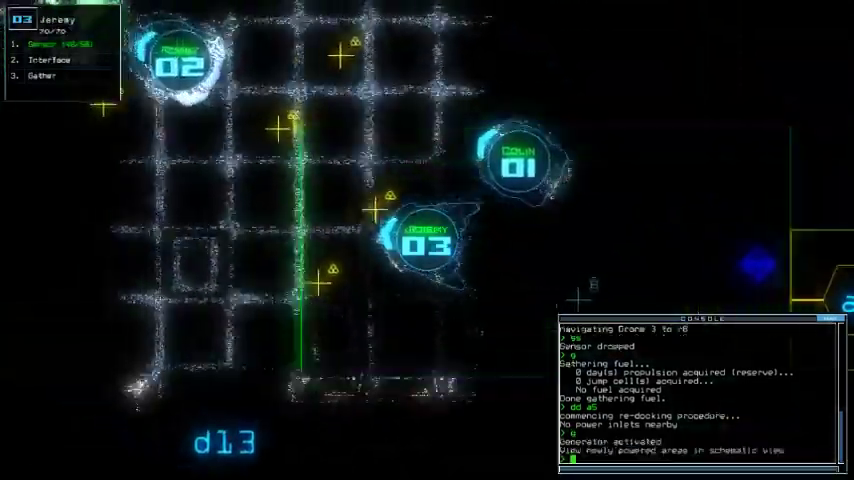
{"action": "type", "text": "g"}
{"action": "key", "text": "Return"}
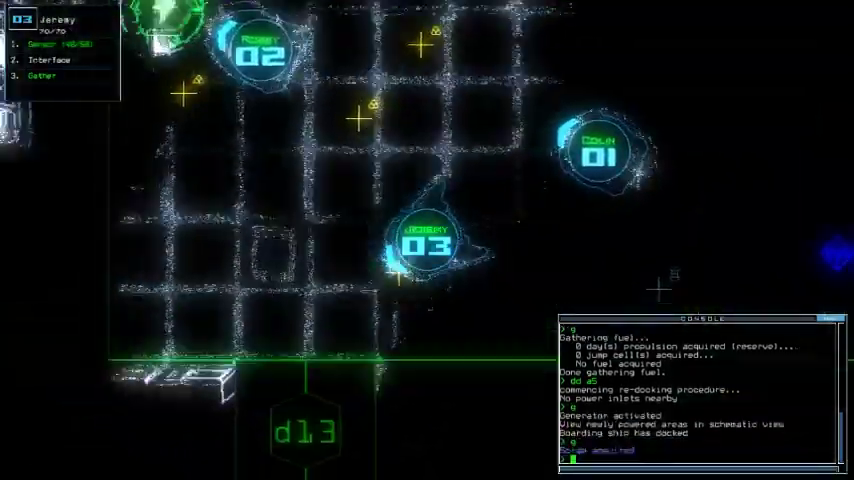
{"action": "type", "text": "g"}
{"action": "key", "text": "Return"}
{"action": "type", "text": "dr1"}
Step: Open room r1's doors, collect scrap repeatedly, and scan nearby rooms for items
{"action": "key", "text": "Return"}
{"action": "type", "text": "g"}
{"action": "key", "text": "Return"}
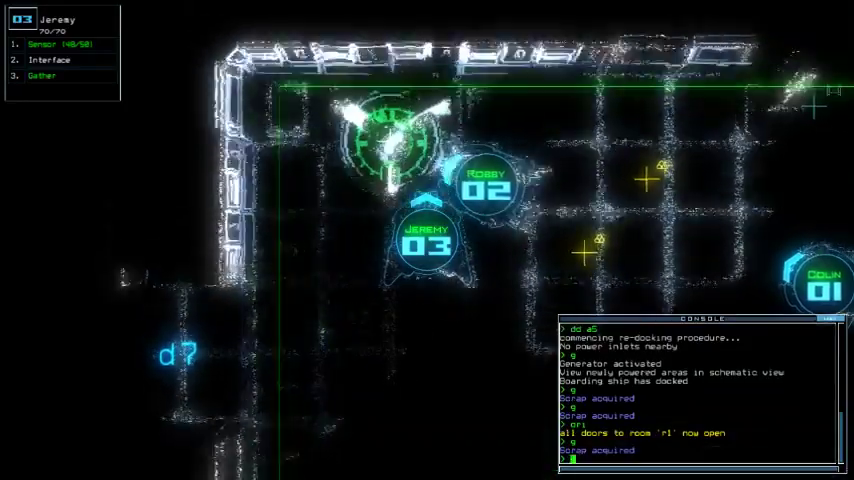
{"action": "type", "text": "g"}
{"action": "key", "text": "Return"}
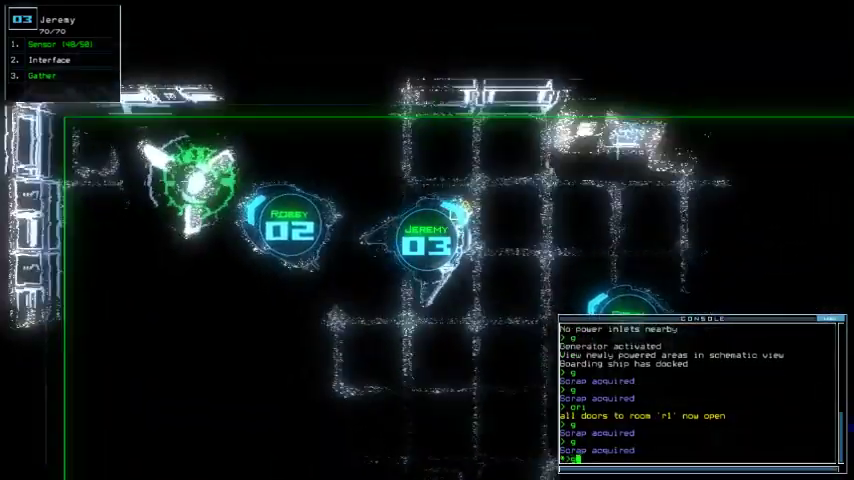
{"action": "type", "text": "g"}
{"action": "key", "text": "Return"}
{"action": "type", "text": "exp"}
{"action": "key", "text": "Return"}
{"action": "key", "text": "Return"}
{"action": "key", "text": "space"}
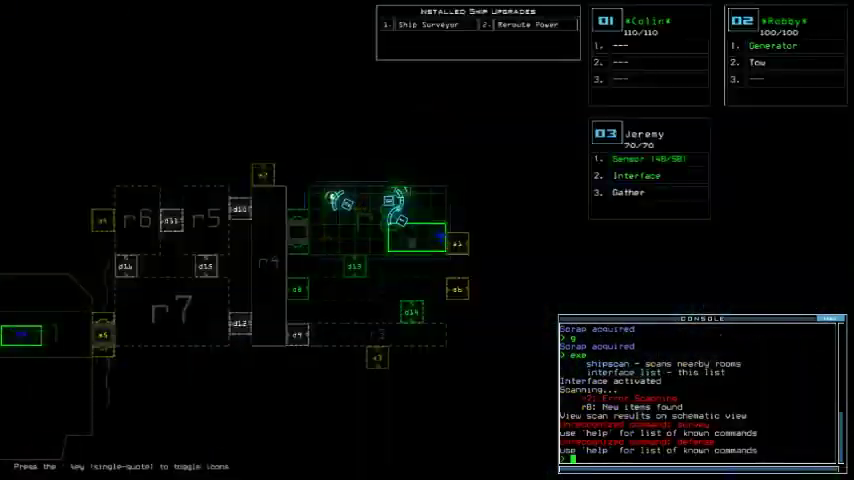
Step: Steer Jeremy's drone to collect more scrap, drop another sensor, and close r1's doors
{"action": "key", "text": "space"}
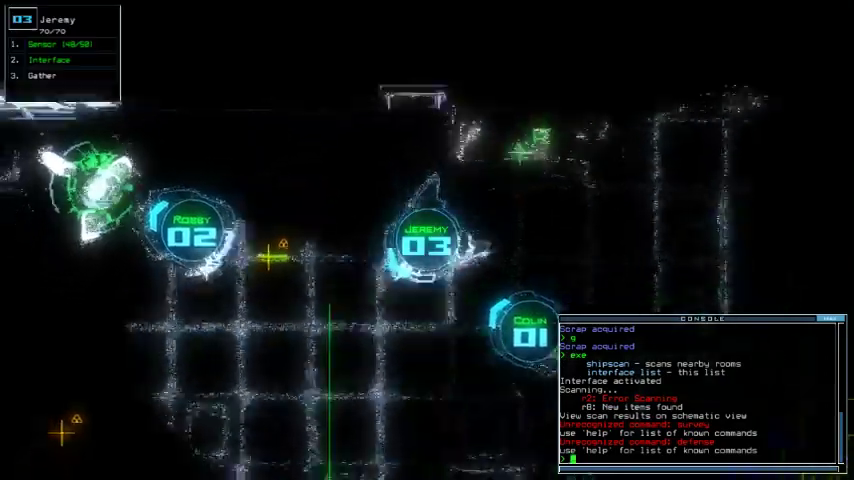
{"action": "type", "text": "g"}
{"action": "key", "text": "Return"}
{"action": "key", "text": "Left"}
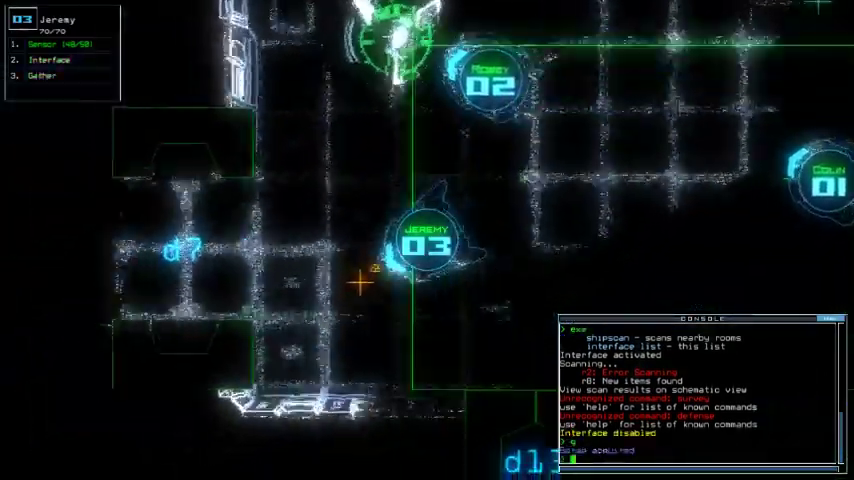
{"action": "type", "text": "g"}
{"action": "key", "text": "Return"}
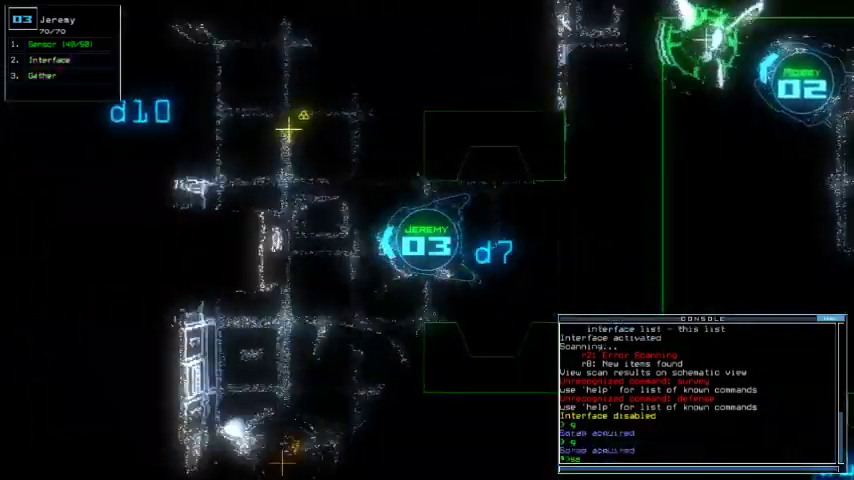
{"action": "type", "text": "ss"}
{"action": "key", "text": "Return"}
{"action": "type", "text": "g"}
{"action": "key", "text": "Return"}
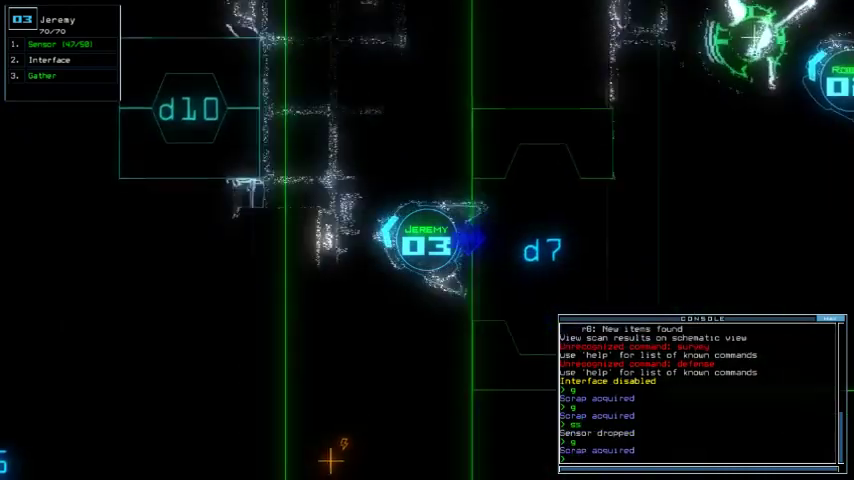
{"action": "type", "text": "reroute r"}
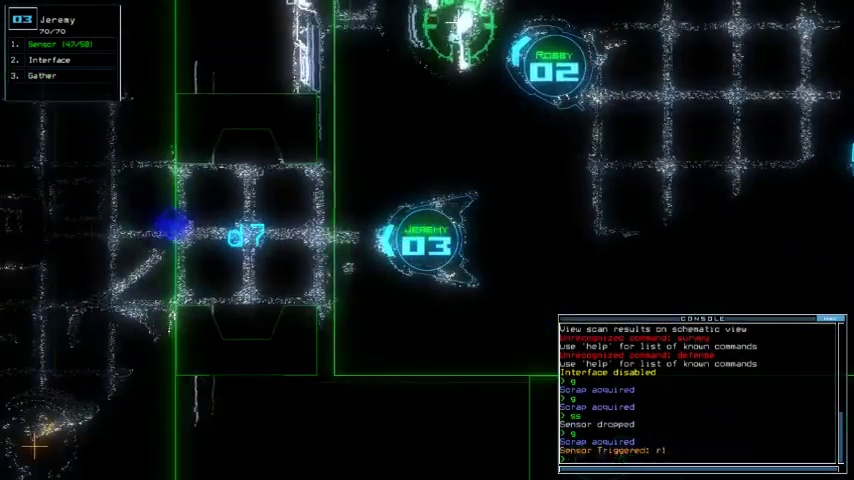
{"action": "key", "text": "BackSpace"}
{"action": "key", "text": "BackSpace"}
{"action": "key", "text": "BackSpace"}
{"action": "key", "text": "space"}
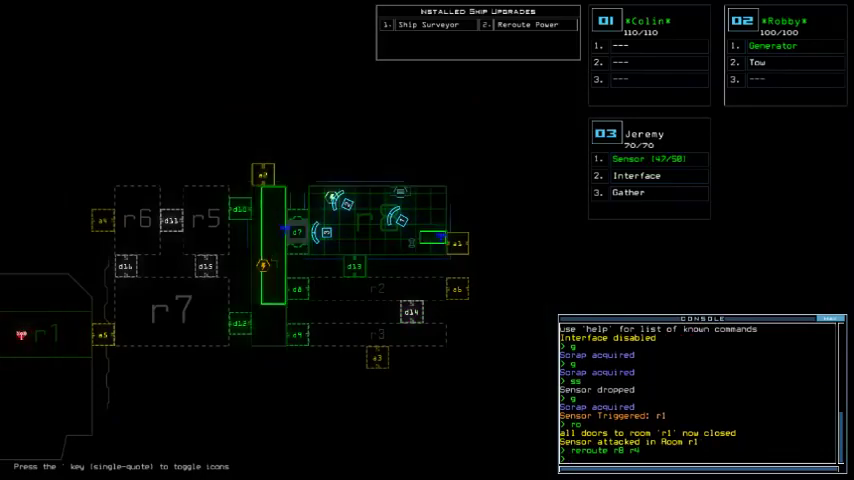
Step: Reroute power from r8 to r4, rescan, and steer Jeremy's drone to r4's scrap
{"action": "key", "text": "space"}
{"action": "type", "text": "exe"}
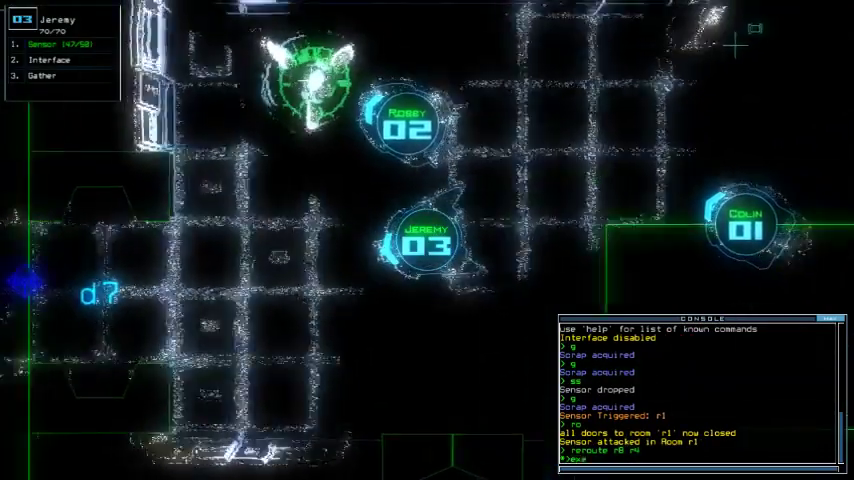
{"action": "key", "text": "Return"}
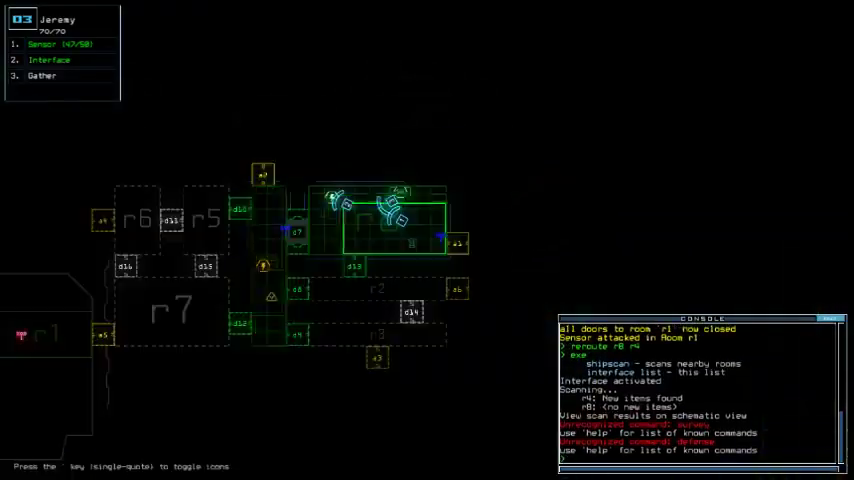
{"action": "key", "text": "space"}
{"action": "key", "text": "Up"}
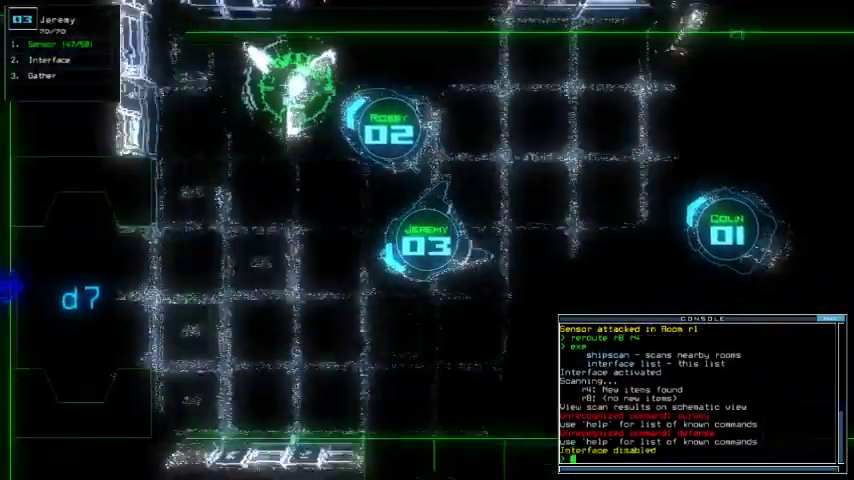
{"action": "key", "text": "Left"}
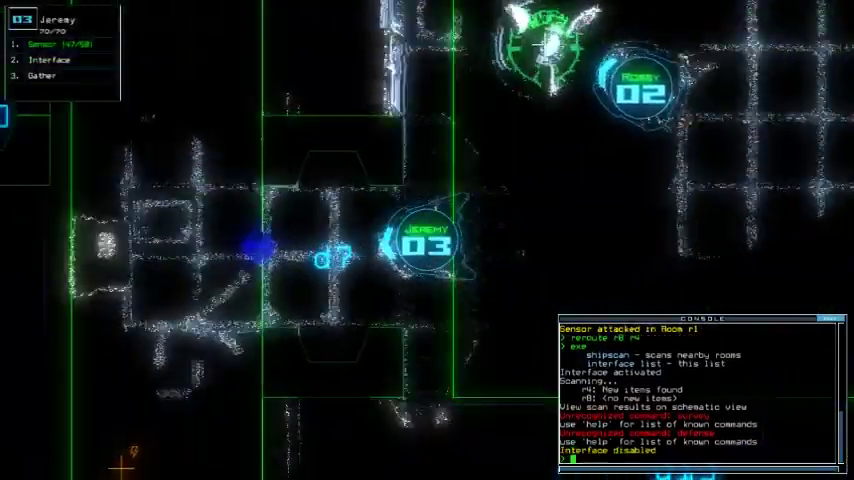
{"action": "key", "text": "Up"}
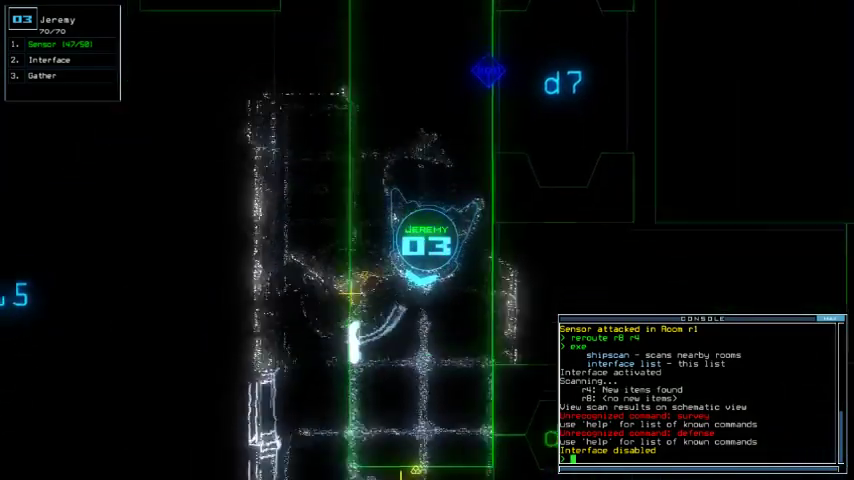
{"action": "type", "text": "g"}
{"action": "key", "text": "Return"}
{"action": "key", "text": "space"}
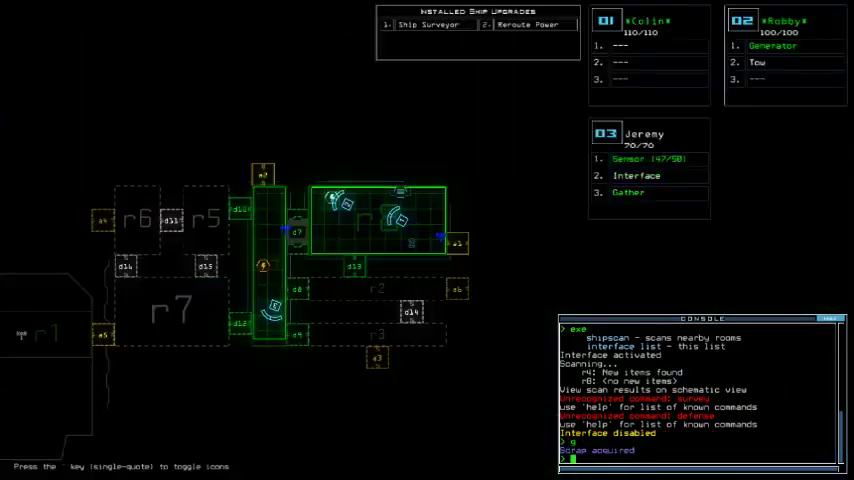
Step: Open door d12, drop a sensor with drone 3, and send drone 2 to its room
{"action": "key", "text": "space"}
{"action": "type", "text": "d1"}
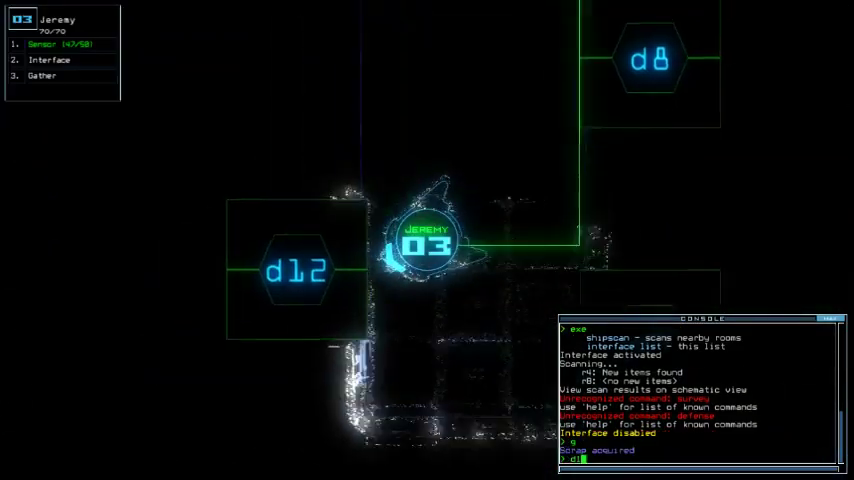
{"action": "type", "text": "2"}
{"action": "key", "text": "Return"}
{"action": "type", "text": "ss"}
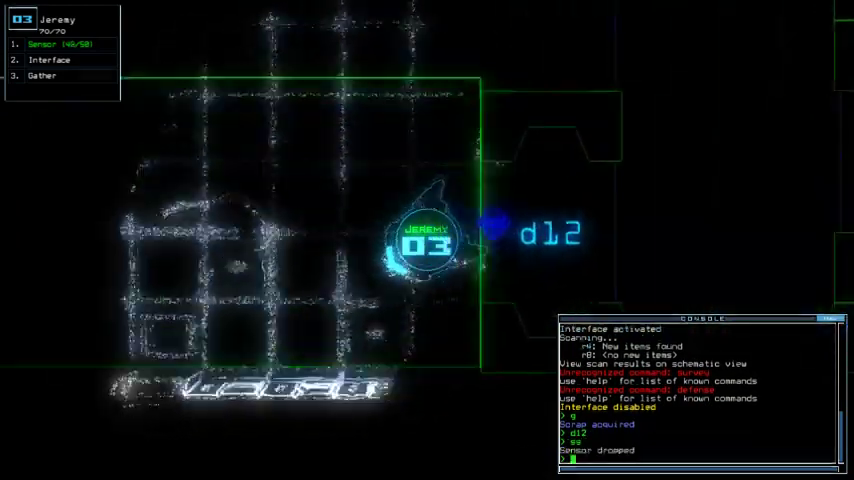
{"action": "key", "text": "Return"}
{"action": "left_click", "coordinate": [180, 250]}
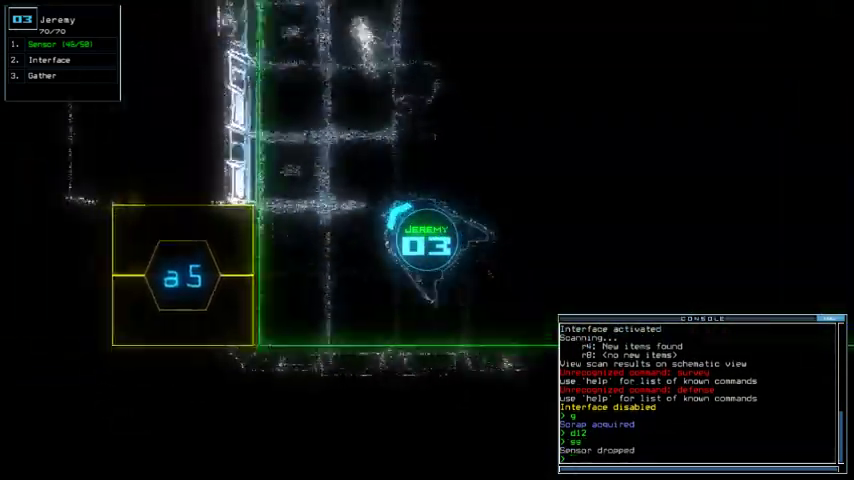
{"action": "key", "text": "Up"}
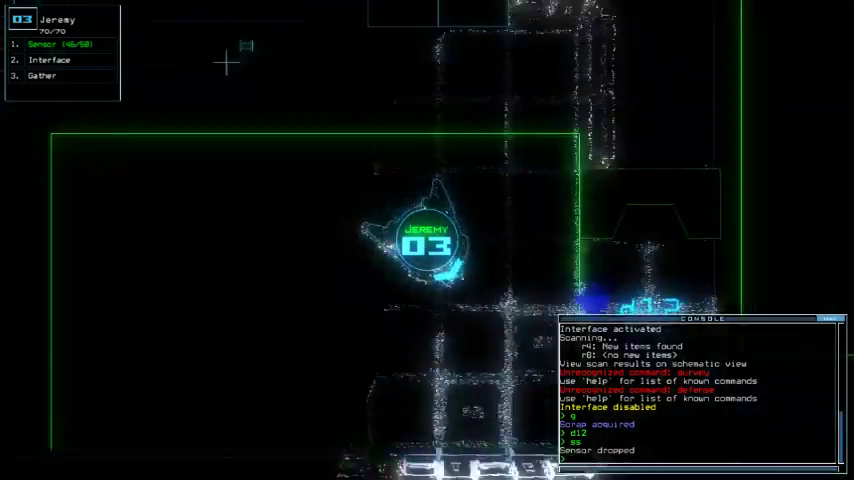
{"action": "type", "text": "navigate"}
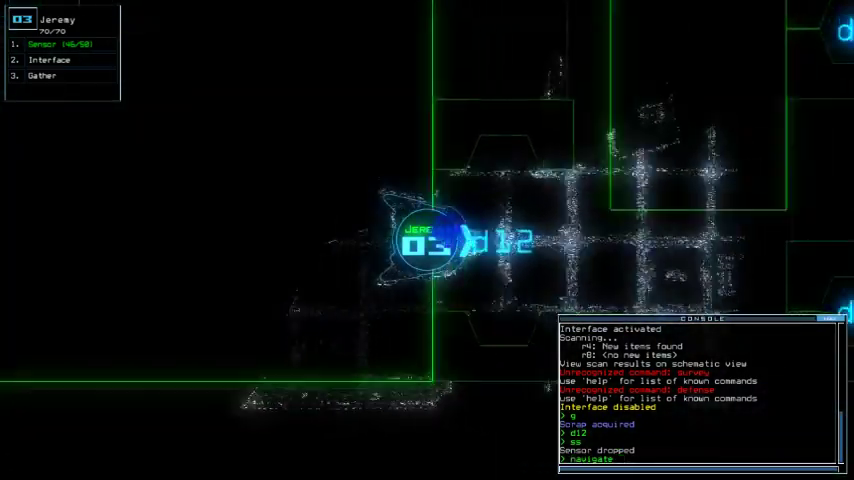
{"action": "type", "text": " 2"}
{"action": "key", "text": "Return"}
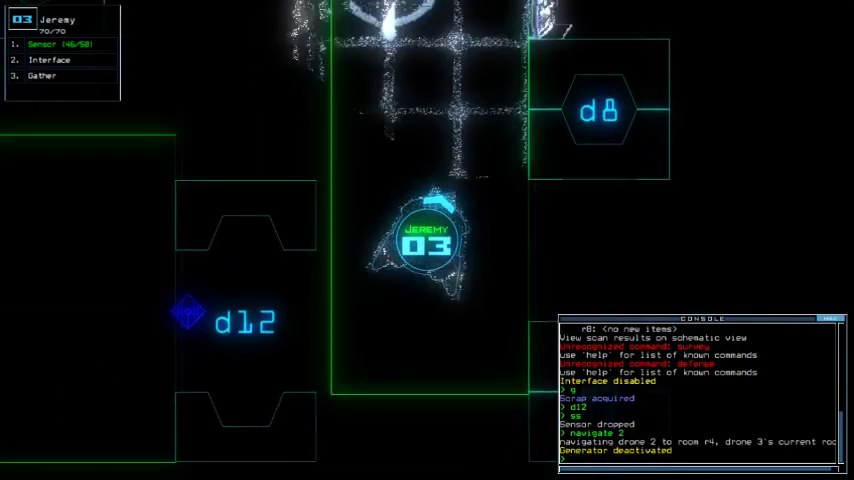
{"action": "key", "text": "space"}
{"action": "type", "text": "generator 2"}
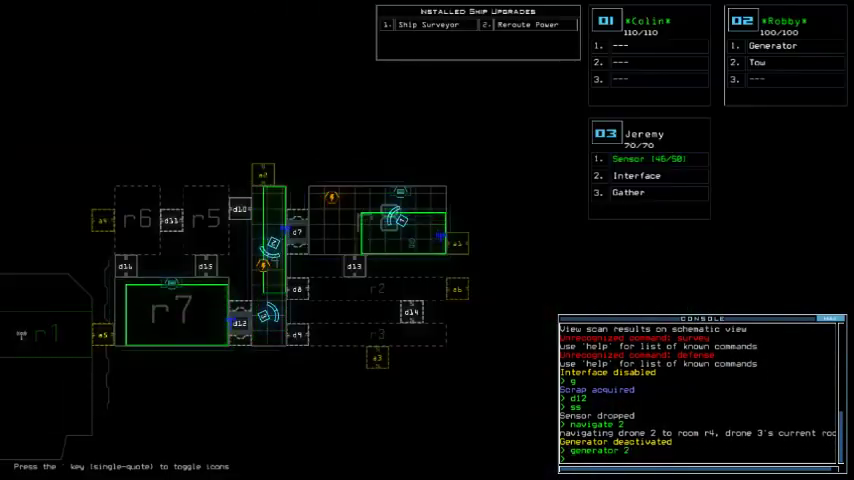
Step: Open door d9, then drop a sensor and collect scrap with drone 3
{"action": "key", "text": "space"}
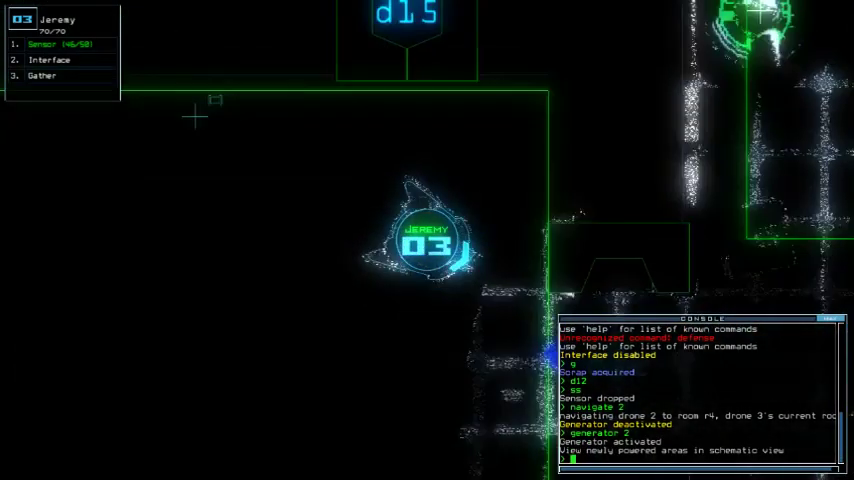
{"action": "key", "text": "space"}
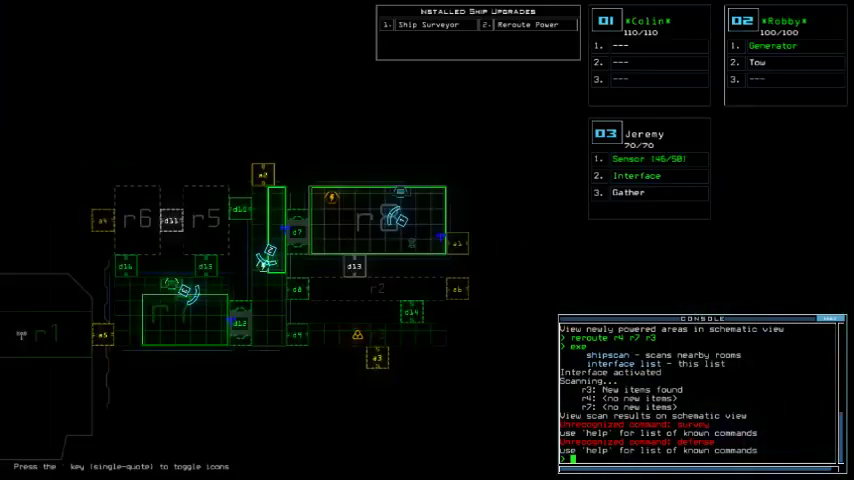
{"action": "key", "text": "space"}
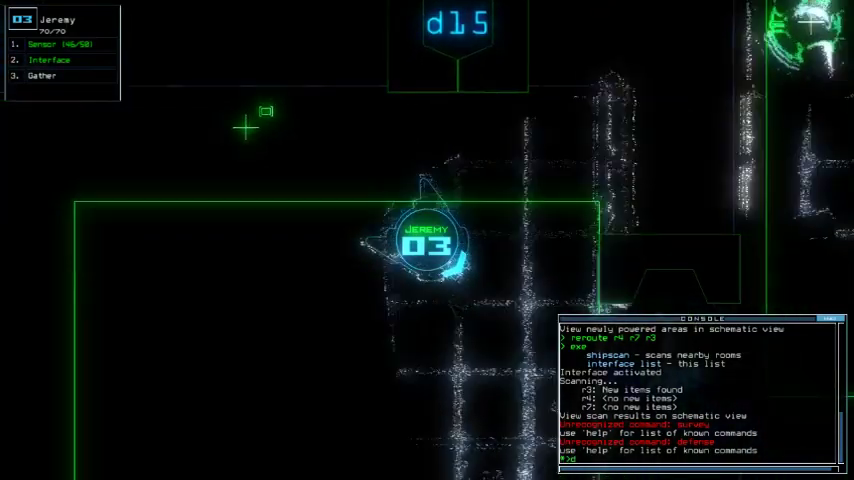
{"action": "type", "text": "d12"}
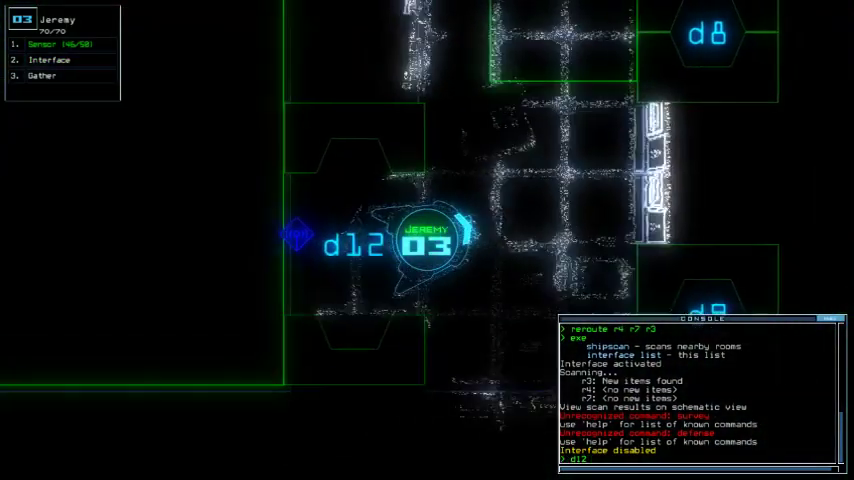
{"action": "key", "text": "space"}
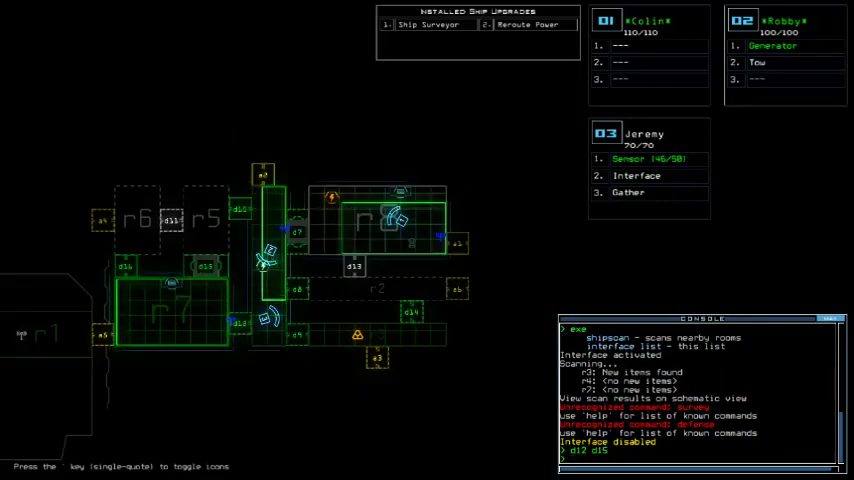
{"action": "key", "text": "space"}
{"action": "type", "text": "9"}
{"action": "key", "text": "Return"}
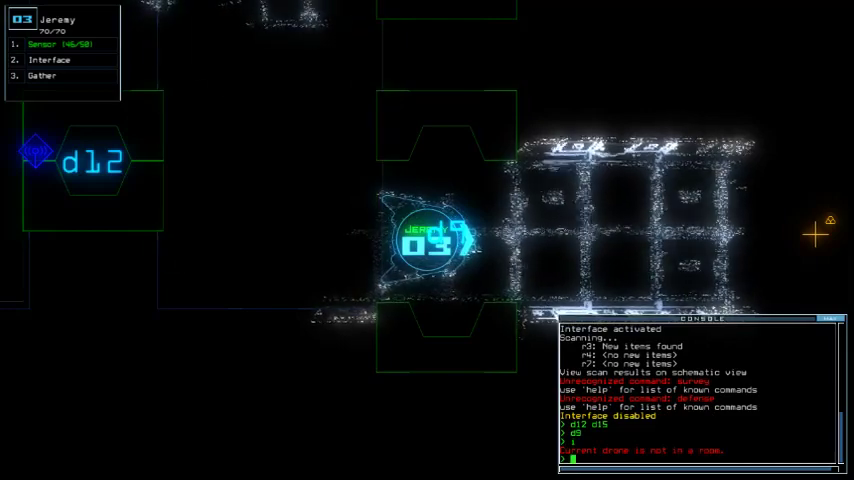
{"action": "key", "text": "space"}
{"action": "key", "text": "space"}
{"action": "type", "text": "ss"}
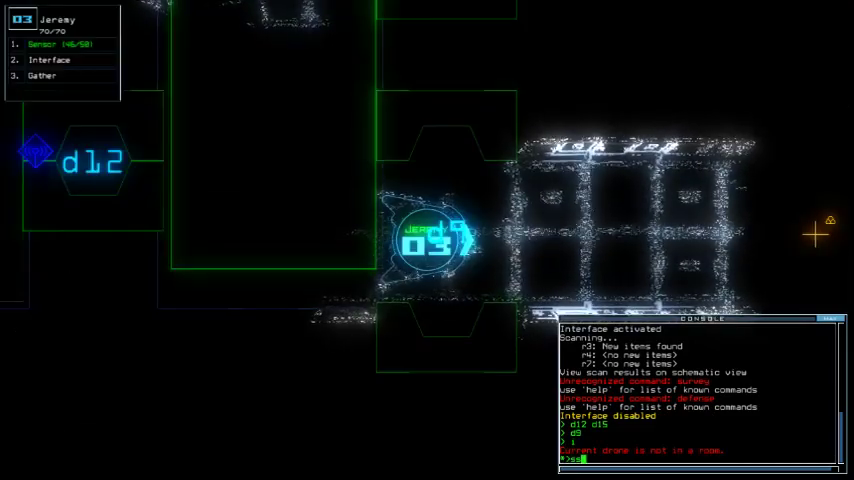
{"action": "type", "text": "g"}
{"action": "key", "text": "Return"}
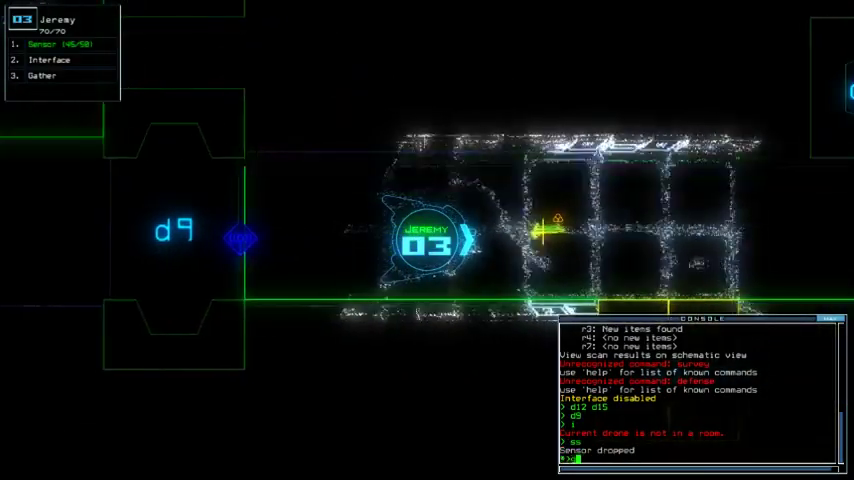
{"action": "key", "text": "Return"}
{"action": "key", "text": "space"}
{"action": "key", "text": "space"}
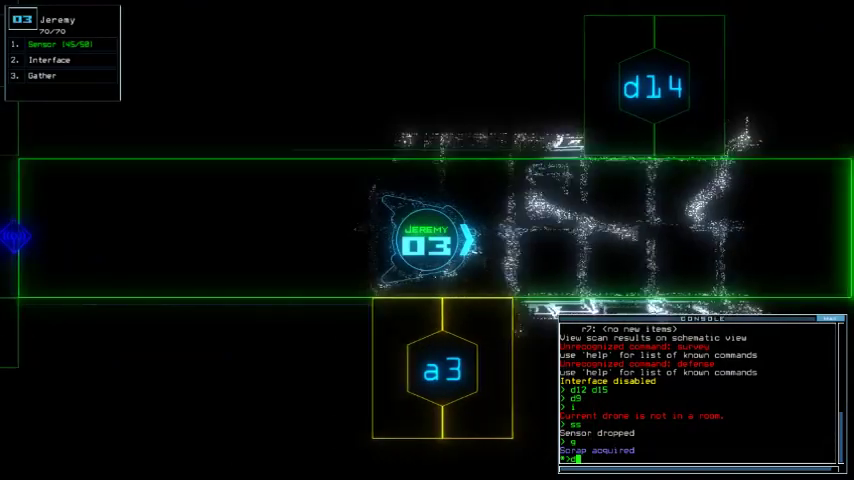
{"action": "type", "text": "d14 d9"}
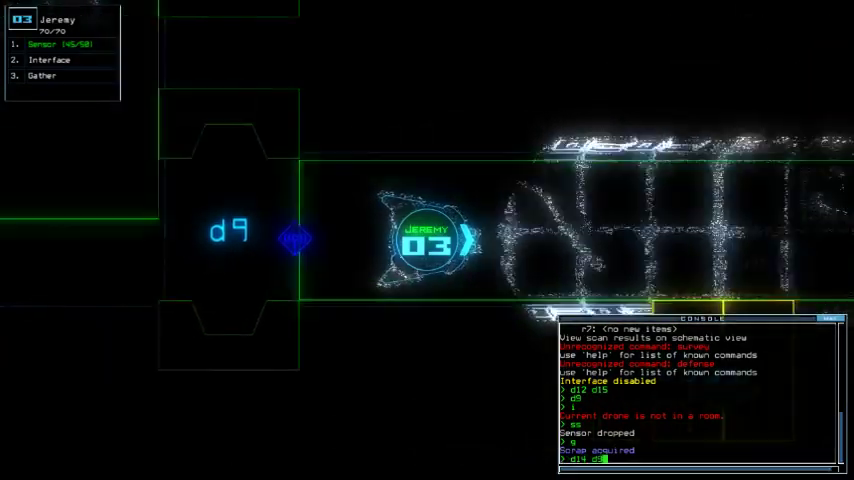
Step: Open doors d14, d9 and d8 while checking the ship map
{"action": "key", "text": "Return"}
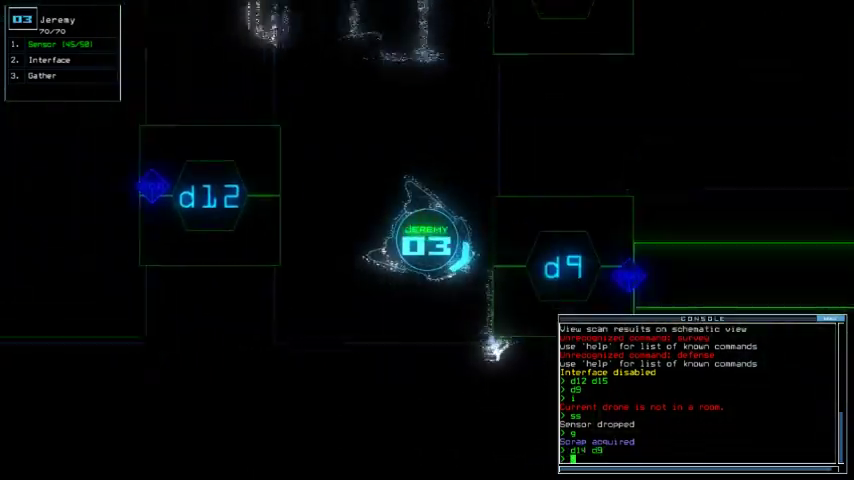
{"action": "key", "text": "space"}
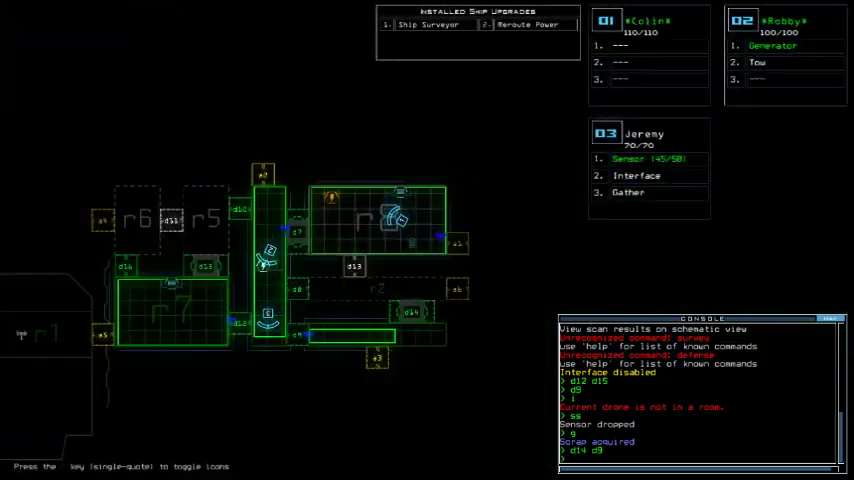
{"action": "key", "text": "space"}
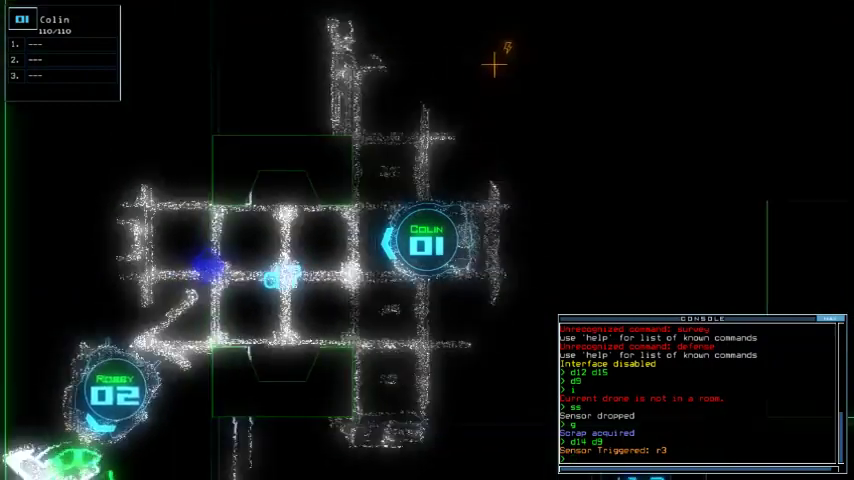
{"action": "key", "text": "space"}
{"action": "type", "text": "d14"}
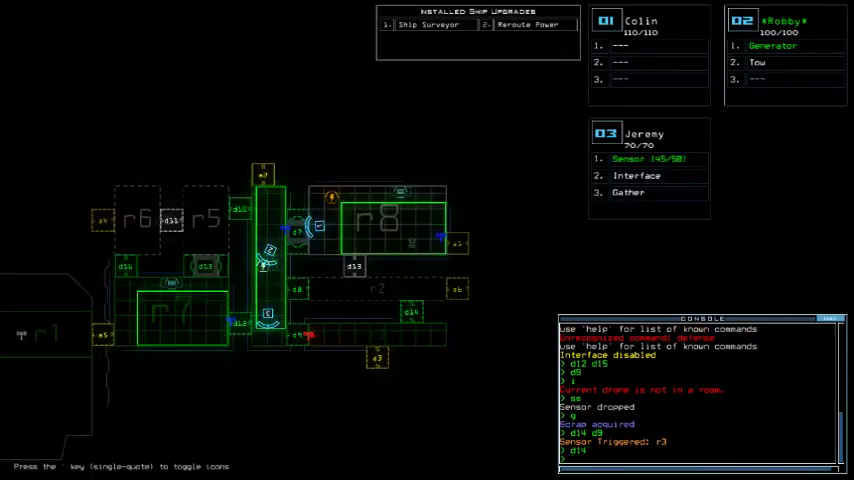
{"action": "key", "text": "space"}
{"action": "key", "text": "space"}
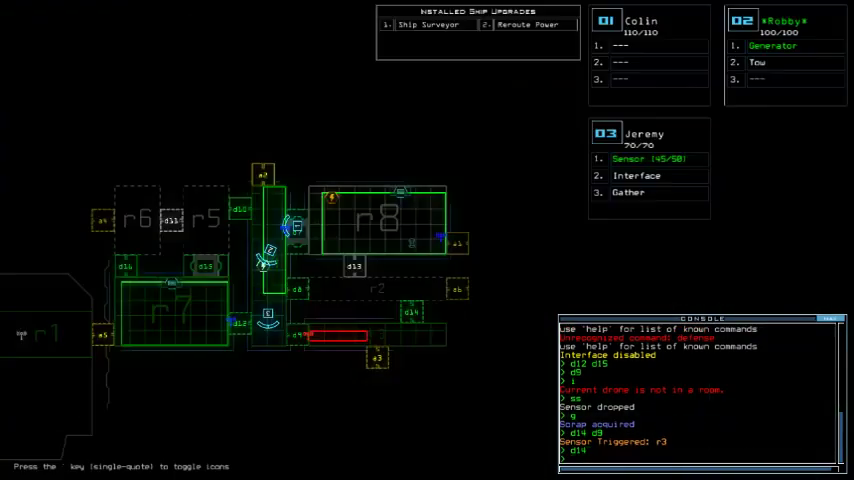
{"action": "type", "text": "d8"}
{"action": "key", "text": "Return"}
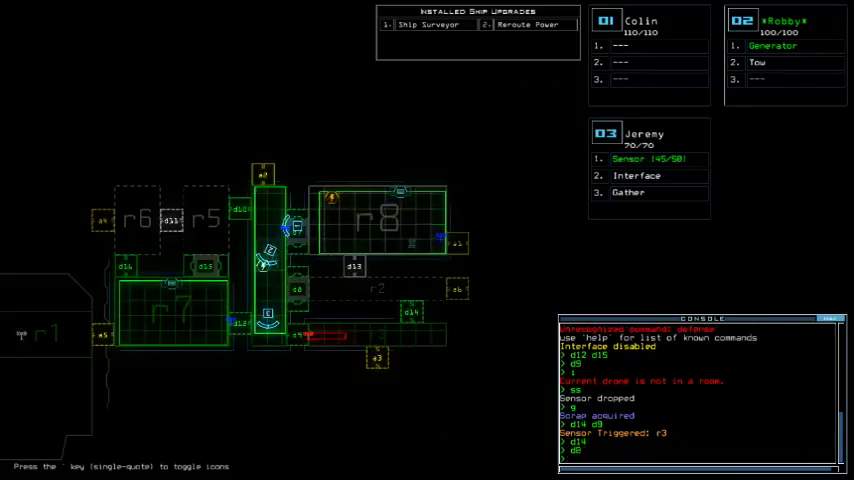
{"action": "key", "text": "space"}
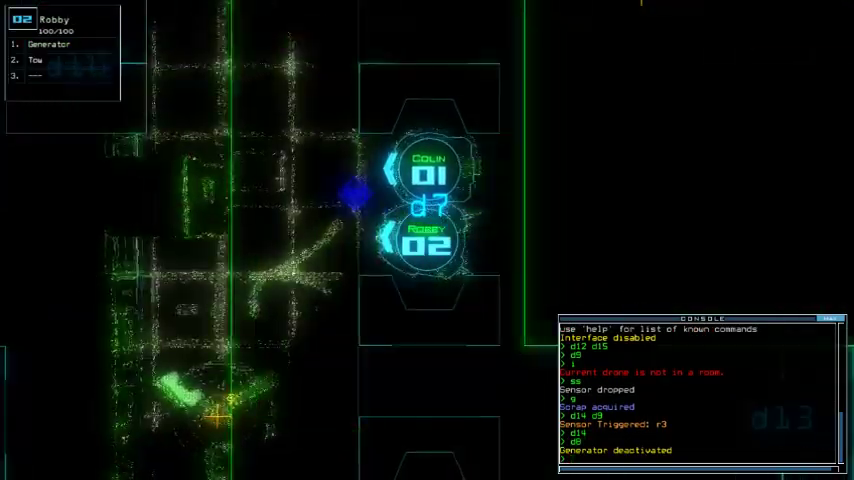
{"action": "type", "text": "3"}
{"action": "type", "text": "ss"}
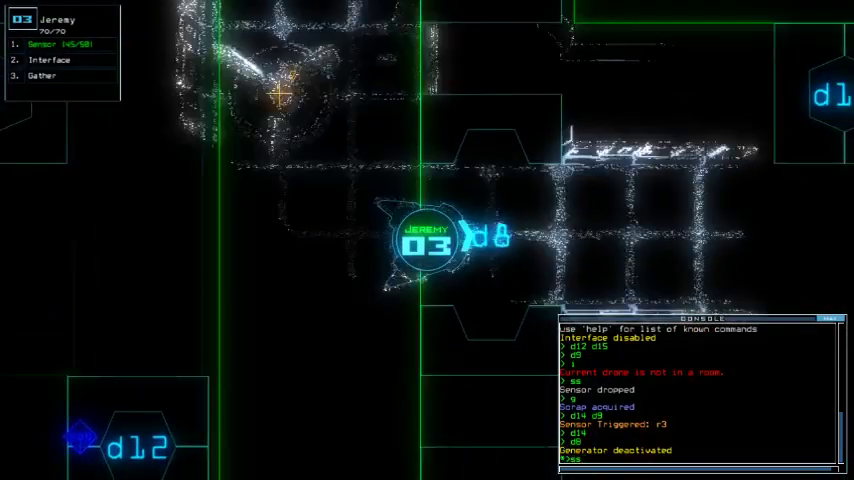
Step: Drop another sensor and collect scrap with drone 3, then activate drone 2's generator
{"action": "key", "text": "Return"}
{"action": "key", "text": "space"}
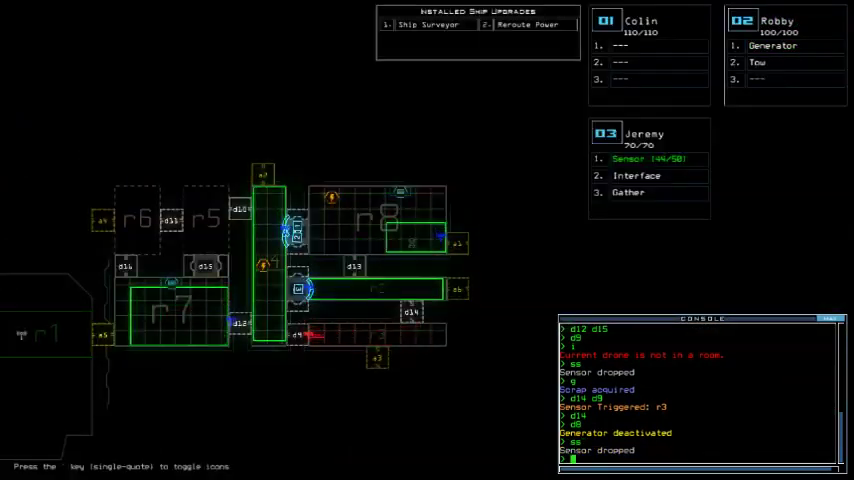
{"action": "key", "text": "space"}
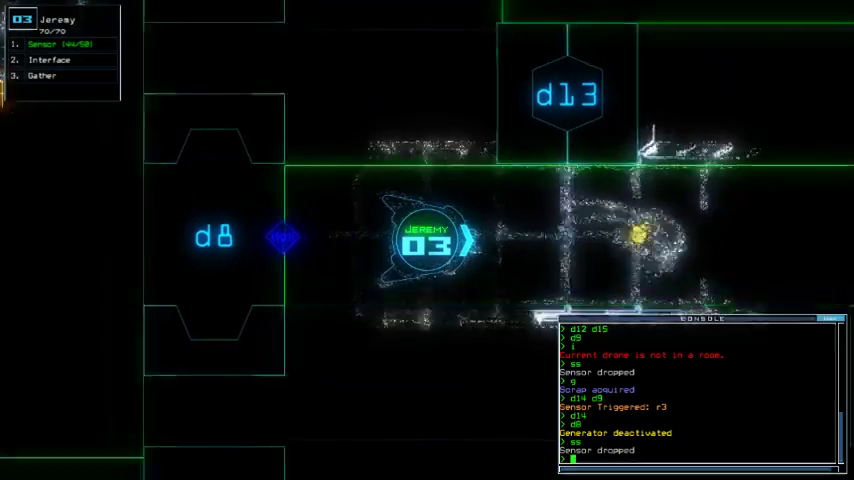
{"action": "type", "text": "g"}
{"action": "key", "text": "Return"}
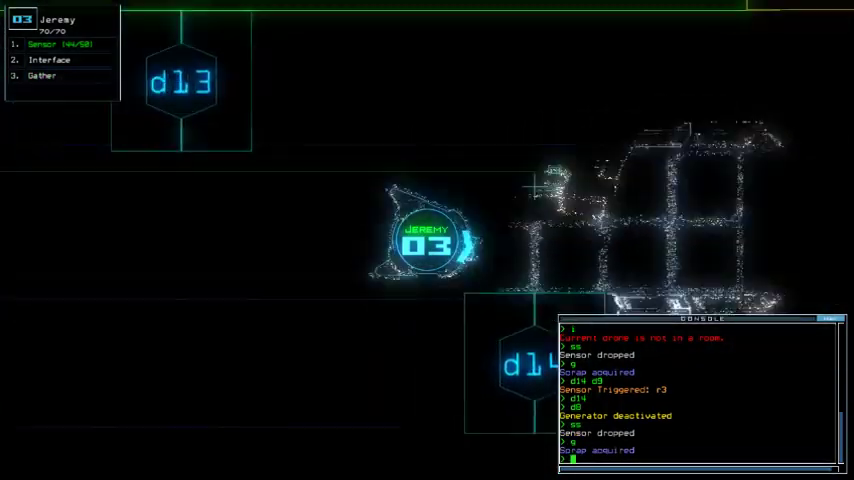
{"action": "key", "text": "2"}
{"action": "key", "text": "Up"}
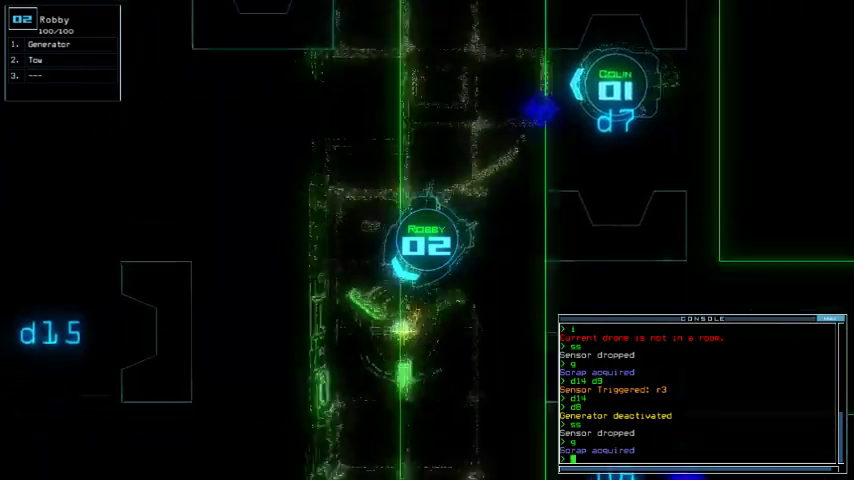
{"action": "type", "text": "g"}
{"action": "key", "text": "Return"}
{"action": "key", "text": "space"}
Step: Close three doors with cccc, move drone 03 through d10, and drop a sensor
{"action": "key", "text": "3"}
{"action": "key", "text": "space"}
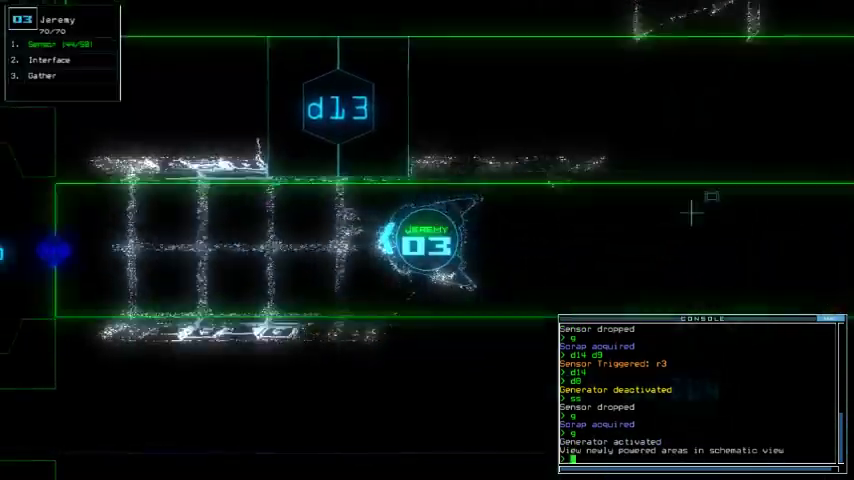
{"action": "scroll", "coordinate": [427, 240], "scroll_direction": "down", "scroll_amount": 5}
{"action": "type", "text": "cc"}
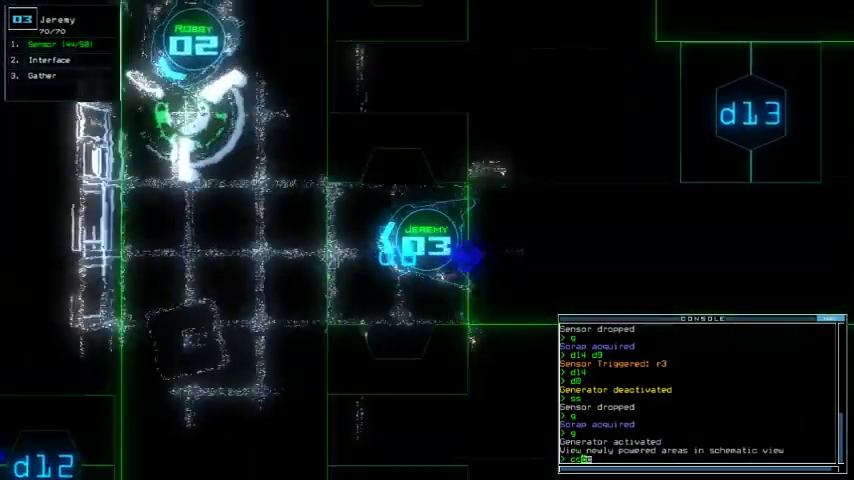
{"action": "scroll", "coordinate": [427, 240], "scroll_direction": "down", "scroll_amount": 4}
{"action": "key", "text": "Return"}
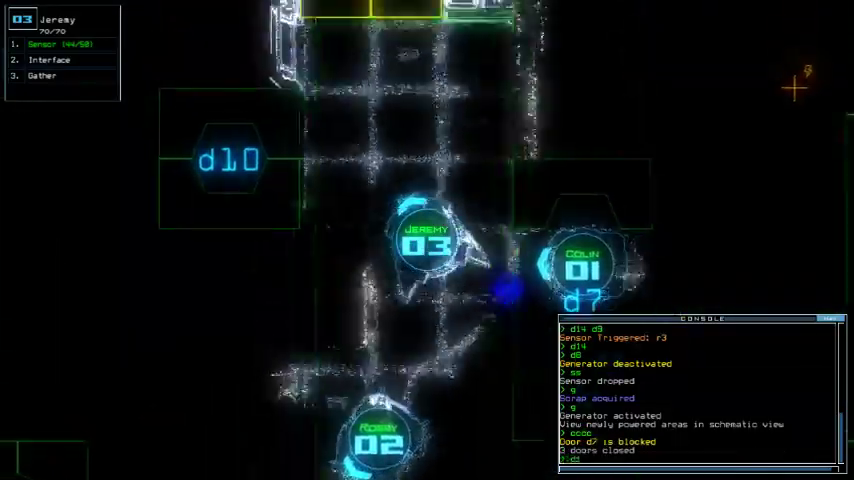
{"action": "type", "text": "d10"}
{"action": "key", "text": "Return"}
{"action": "type", "text": "ss"}
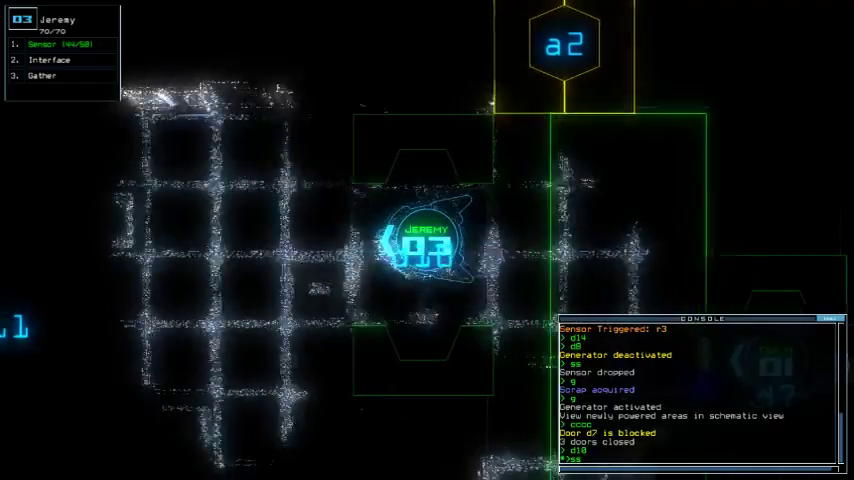
{"action": "key", "text": "Return"}
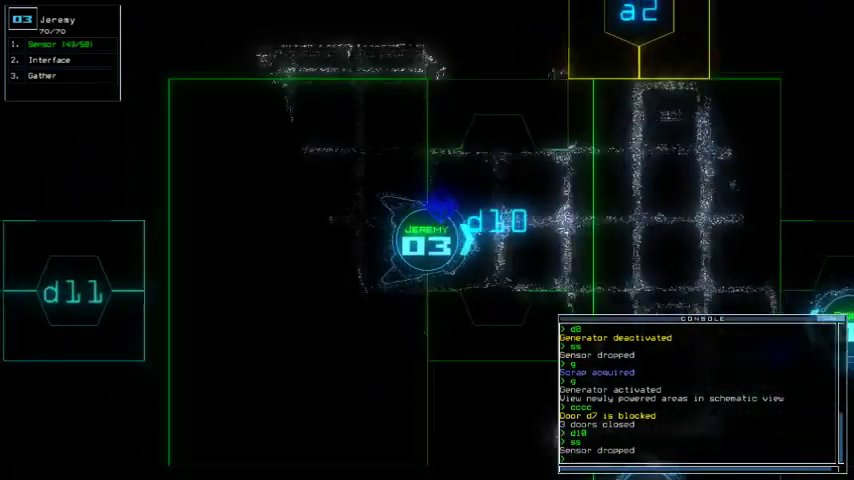
{"action": "key", "text": "space"}
{"action": "type", "text": "reroute r4 r"}
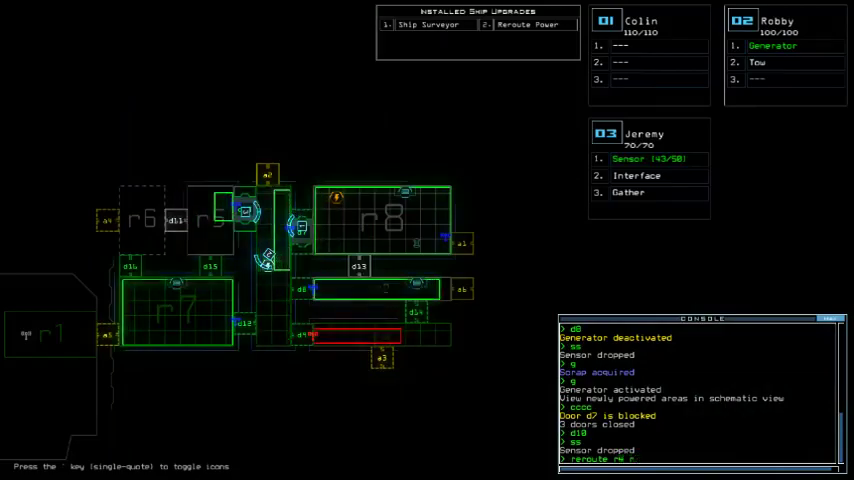
{"action": "type", "text": "5"}
Step: Reroute power to r4 and r5, send drone 03 through d11, drop a sensor, and gather scrap
{"action": "key", "text": "Return"}
{"action": "type", "text": "d11"}
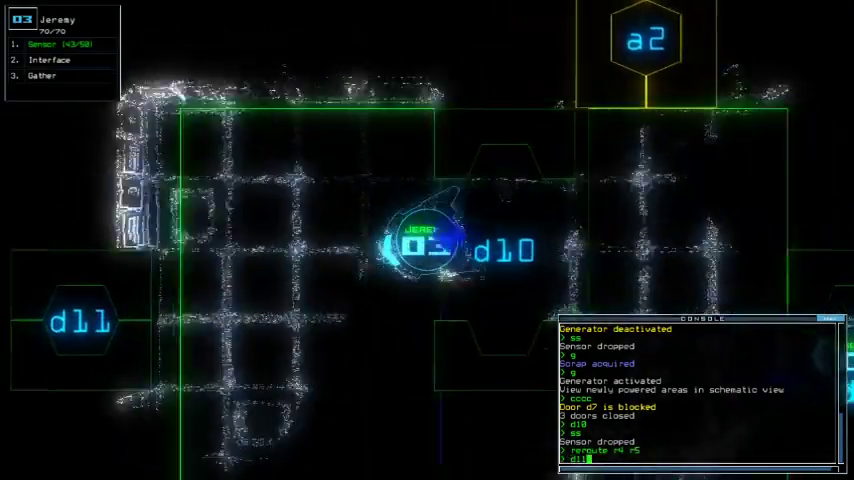
{"action": "key", "text": "Return"}
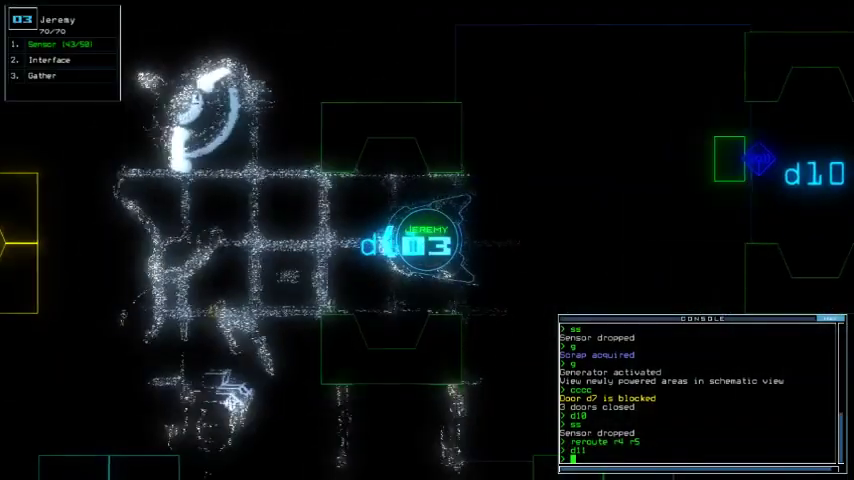
{"action": "type", "text": "ss"}
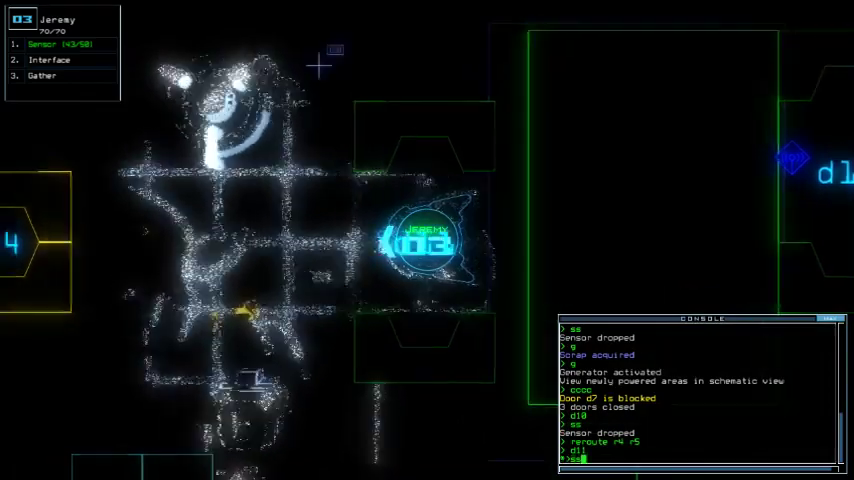
{"action": "key", "text": "Return"}
{"action": "type", "text": "g"}
{"action": "key", "text": "Return"}
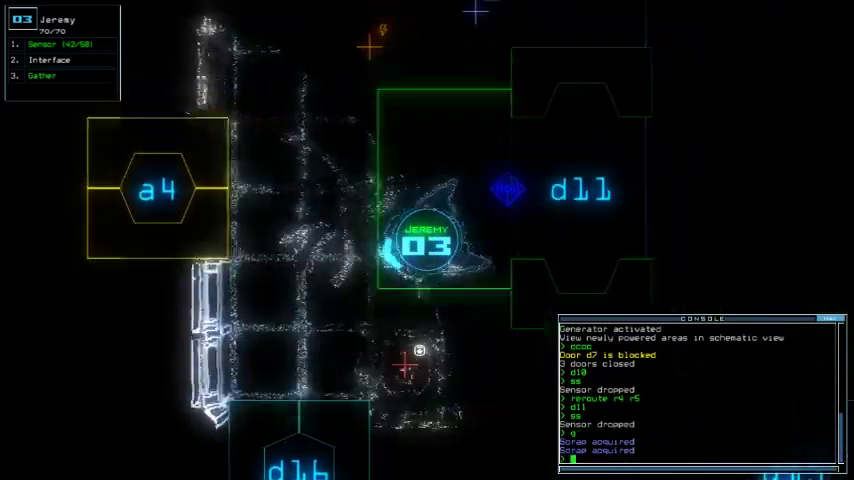
{"action": "key", "text": "Up"}
Step: Close the doors around drone 03 and send it toward door d15
{"action": "key", "text": "Tab"}
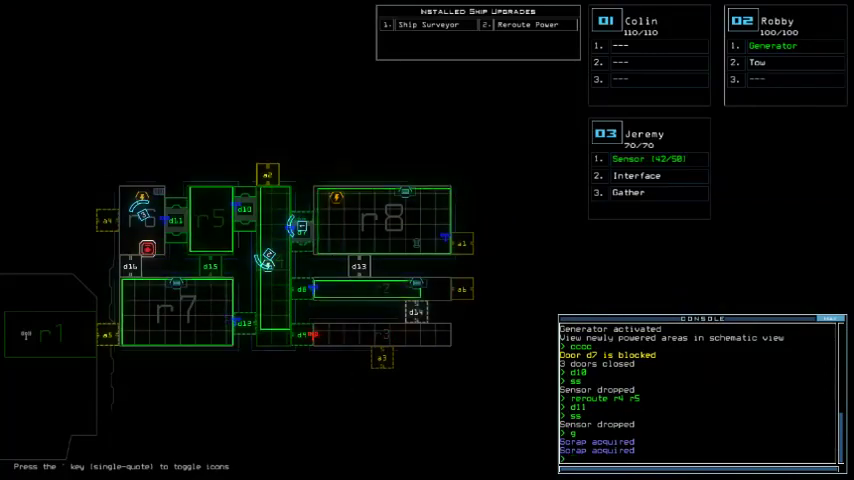
{"action": "key", "text": "Tab"}
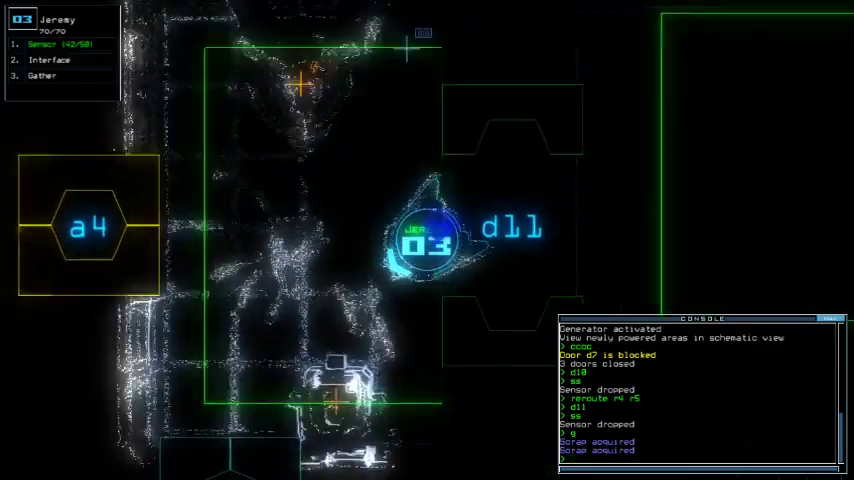
{"action": "key", "text": "Right"}
{"action": "type", "text": "cc"}
{"action": "key", "text": "Return"}
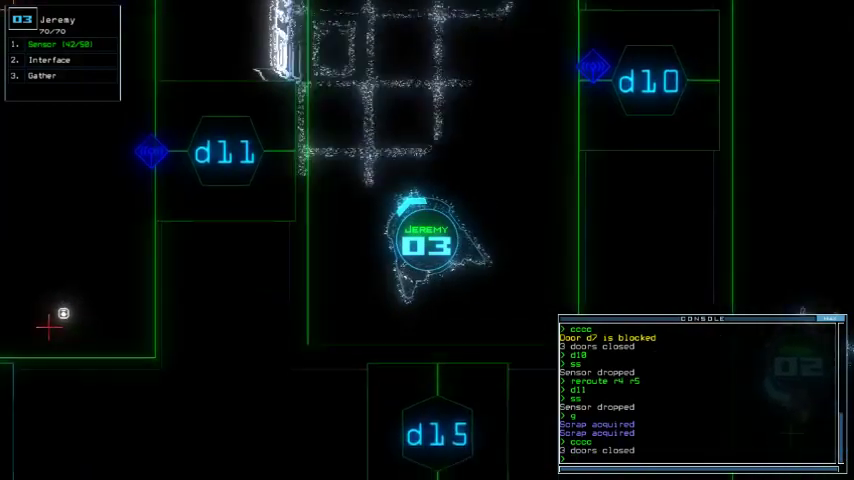
{"action": "type", "text": "d15"}
{"action": "key", "text": "Return"}
{"action": "key", "text": "Tab"}
{"action": "key", "text": "Tab"}
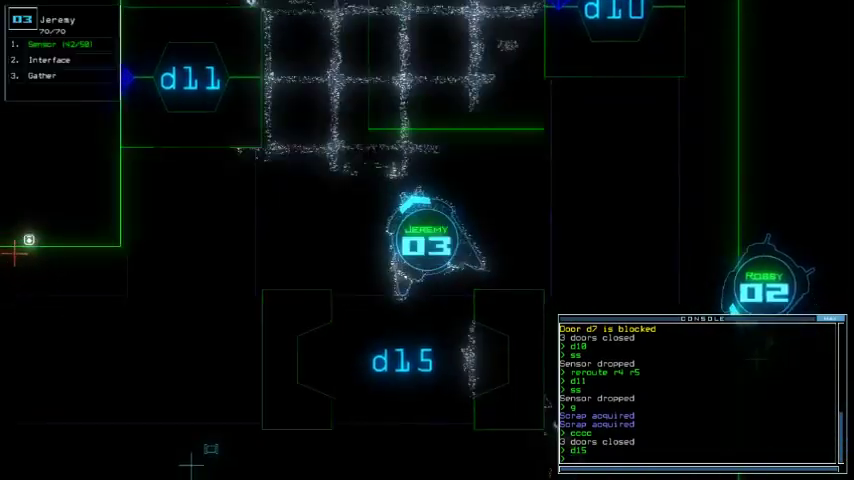
{"action": "key", "text": "Down"}
{"action": "key", "text": "Tab"}
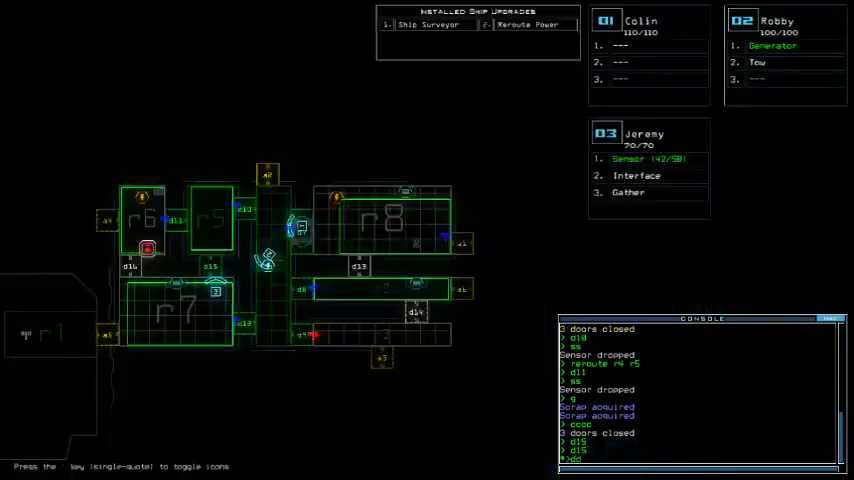
{"action": "type", "text": " a4"}
Step: Re-dock at airlock a4, reroute power to r4, r7 and r6, and scan the ship
{"action": "key", "text": "Return"}
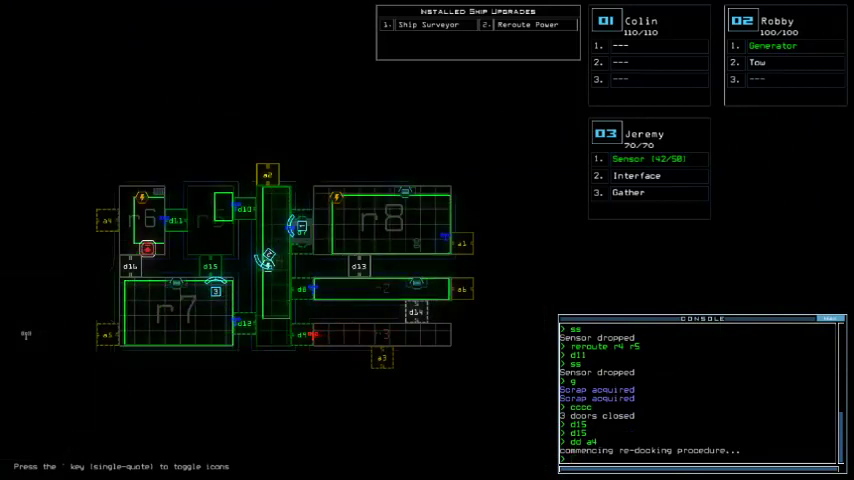
{"action": "type", "text": "reroute r"}
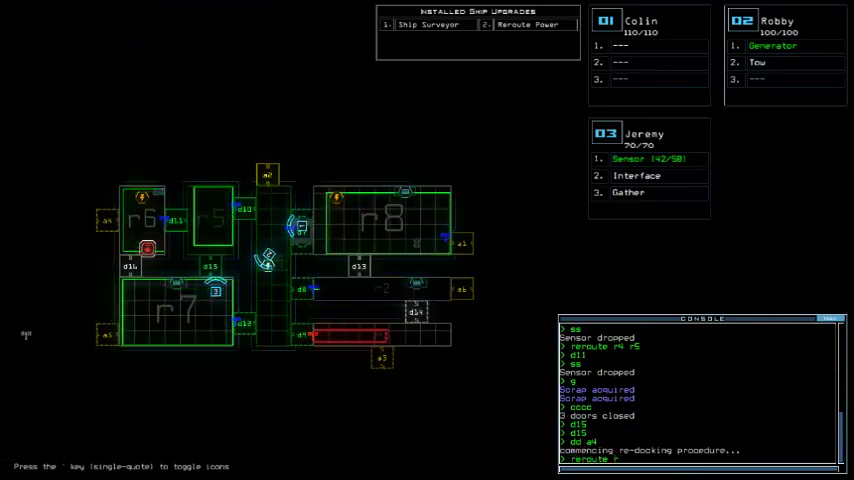
{"action": "type", "text": "4 r"}
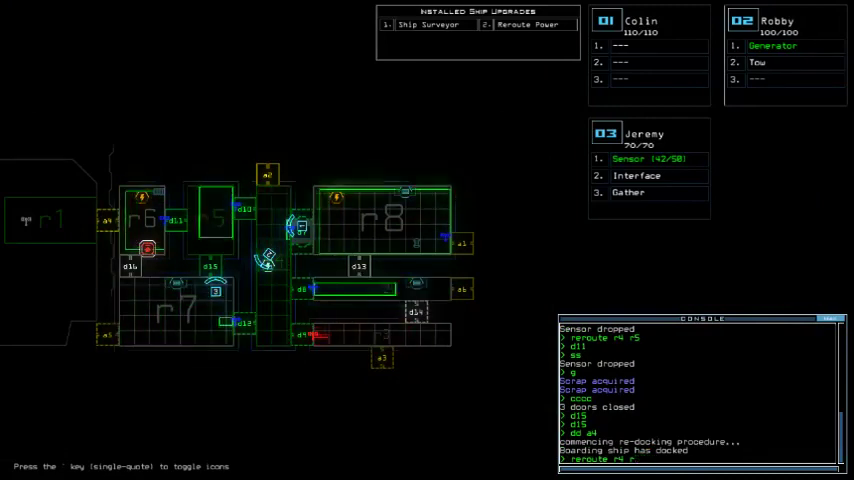
{"action": "type", "text": "5 r6"}
{"action": "key", "text": "Return"}
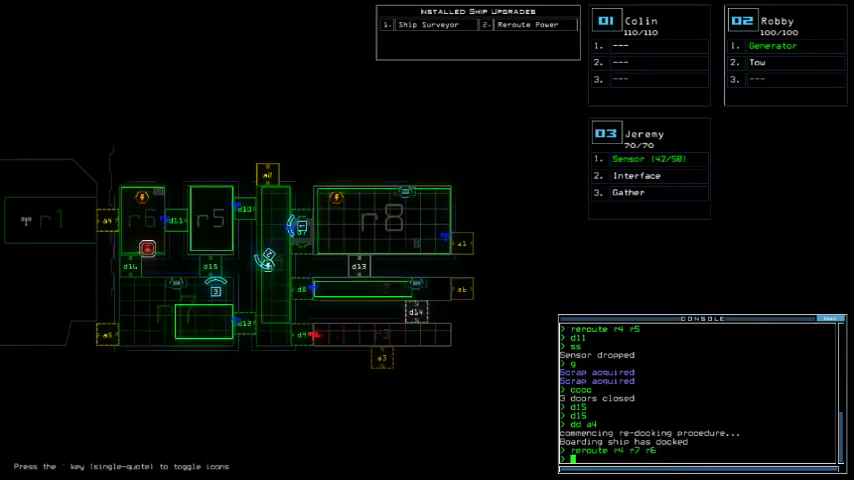
{"action": "key", "text": "space"}
{"action": "type", "text": "reroute"}
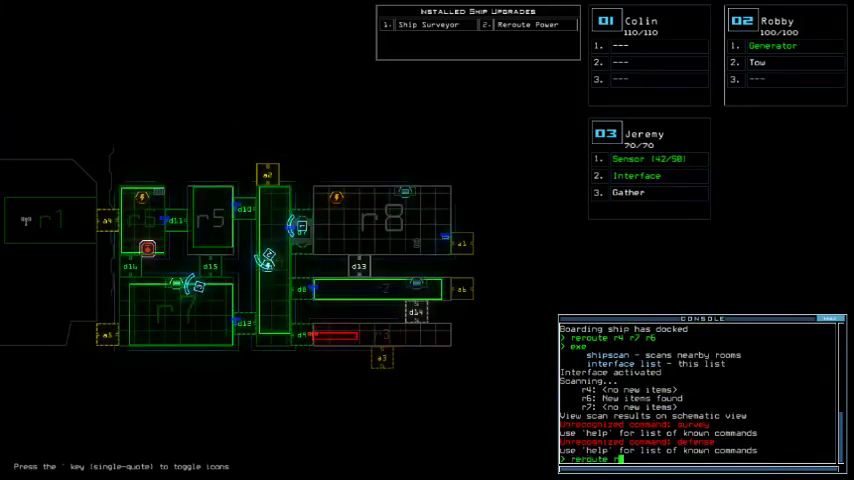
{"action": "type", "text": "r4 r7 r6"}
Step: Reroute power to r4, r7 and r5, rescan, then open and close r1's doors
{"action": "key", "text": "Return"}
{"action": "type", "text": "s"}
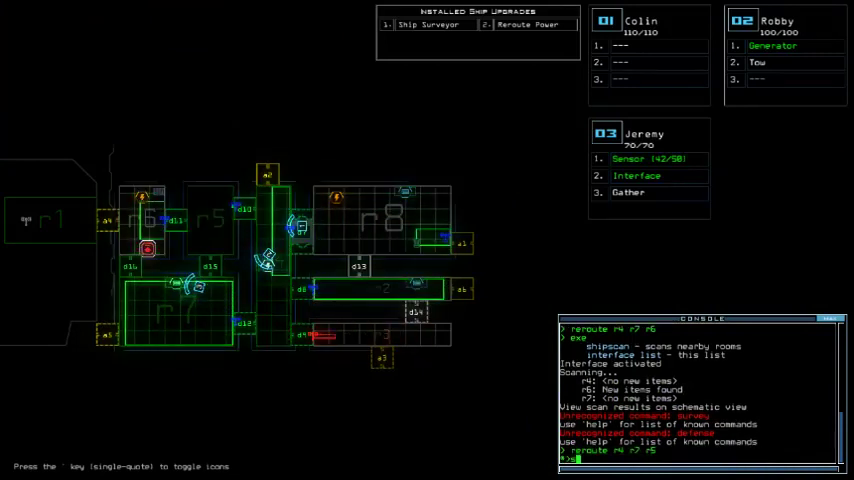
{"action": "type", "text": "hipscan"}
{"action": "key", "text": "Return"}
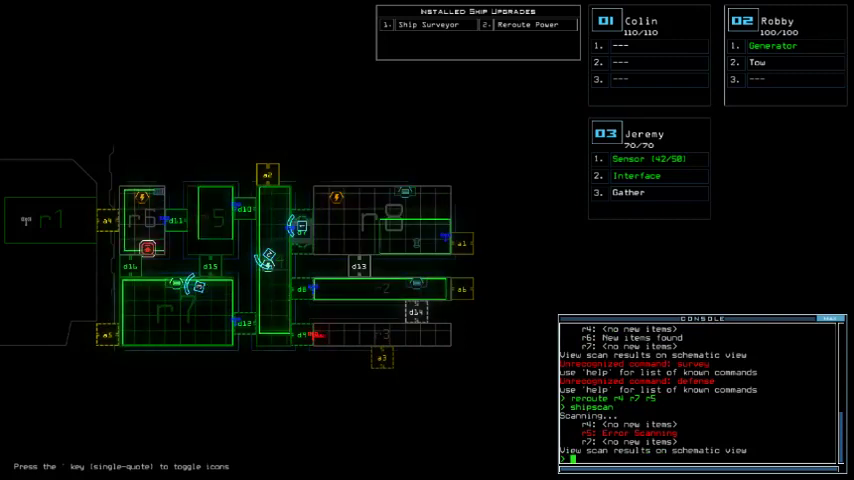
{"action": "type", "text": "d r1"}
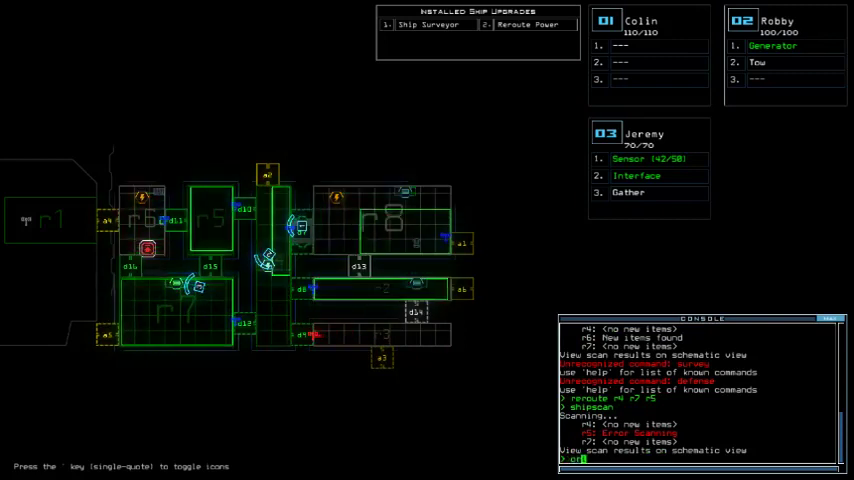
{"action": "key", "text": "Return"}
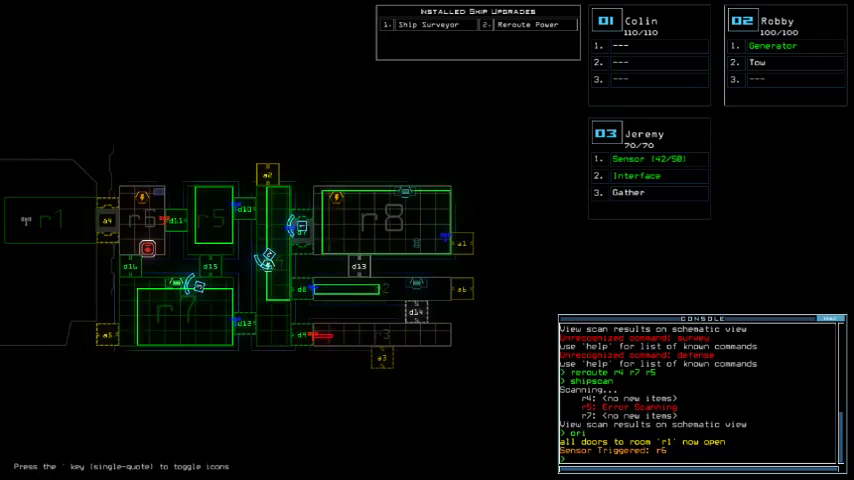
{"action": "type", "text": "rc"}
{"action": "key", "text": "Return"}
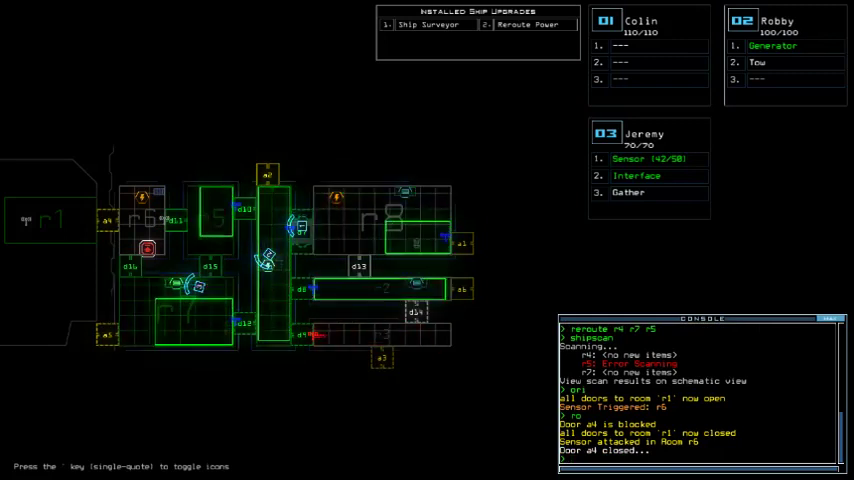
{"action": "type", "text": "d15"}
Step: Send drone 03 to d15, drop a sensor, move it to d10, and close two doors
{"action": "key", "text": "Return"}
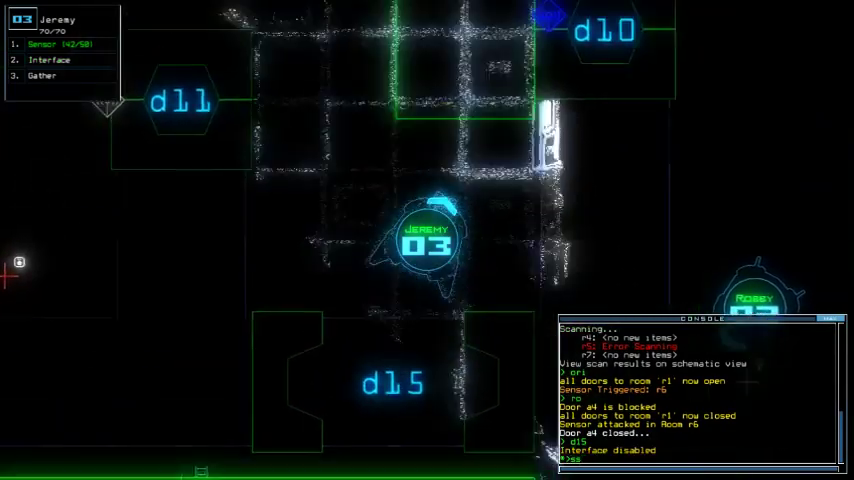
{"action": "key", "text": "Return"}
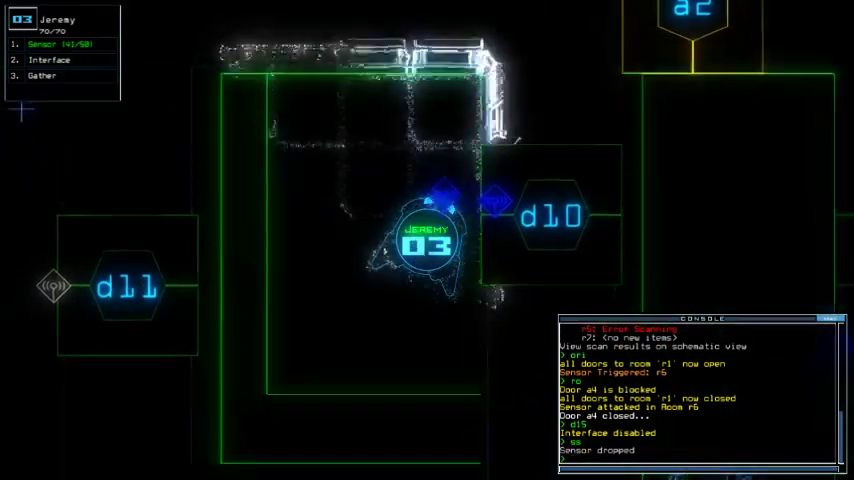
{"action": "type", "text": "d10"}
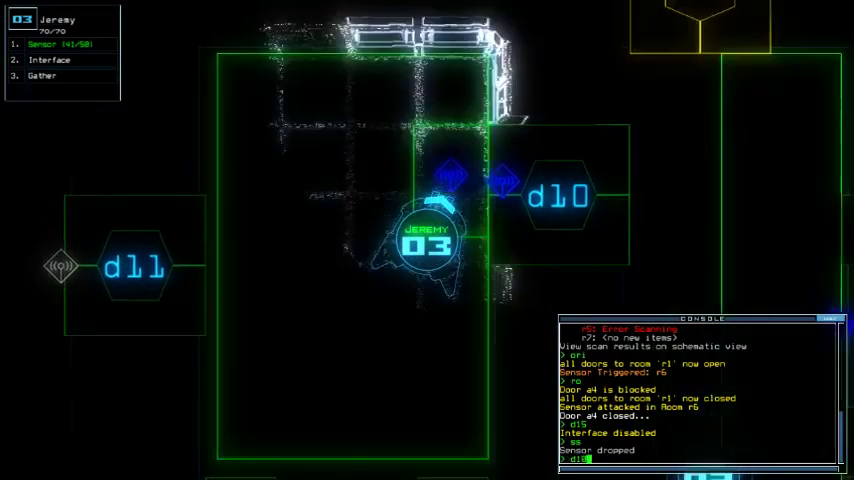
{"action": "key", "text": "Return"}
{"action": "type", "text": "d10"}
{"action": "key", "text": "Return"}
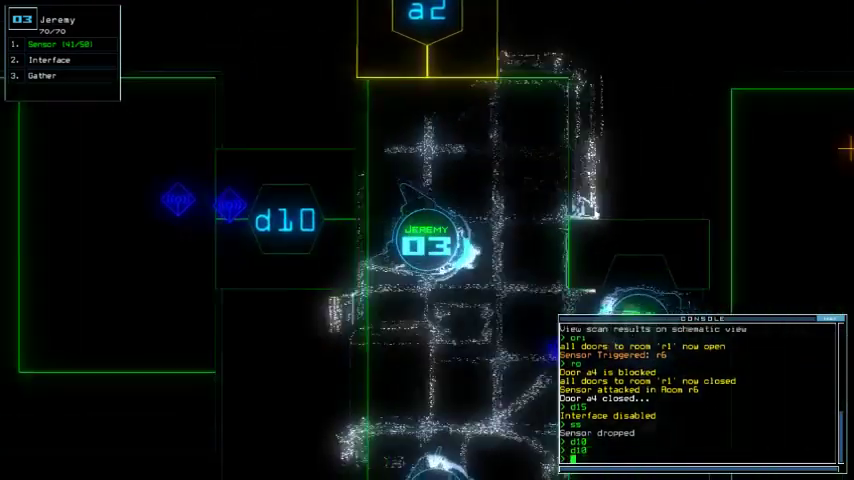
{"action": "type", "text": "cccc"}
{"action": "key", "text": "Return"}
{"action": "key", "text": "space"}
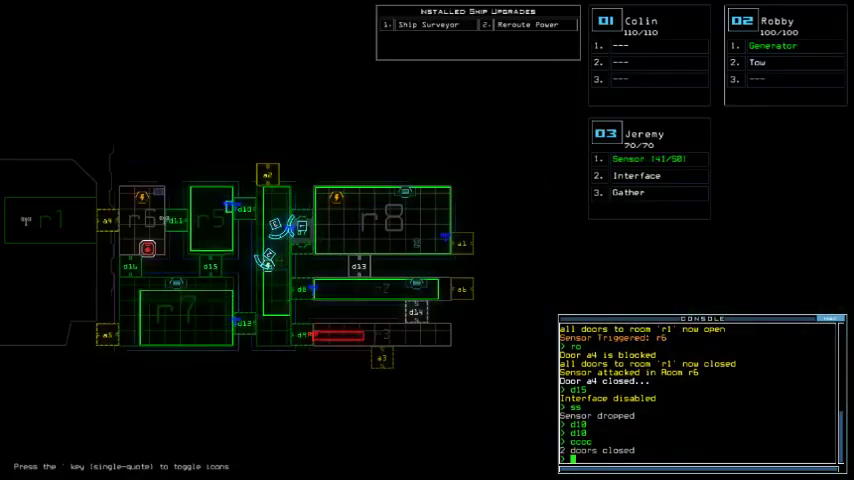
{"action": "type", "text": "reroute"}
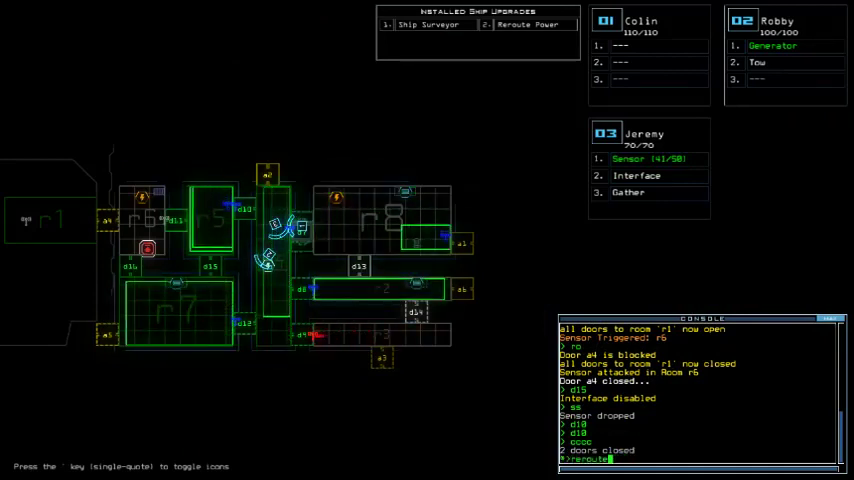
{"action": "type", "text": " r4 r3"}
Step: Reroute power to r3, vent it through a3, and drop a sensor near door d9
{"action": "key", "text": "Return"}
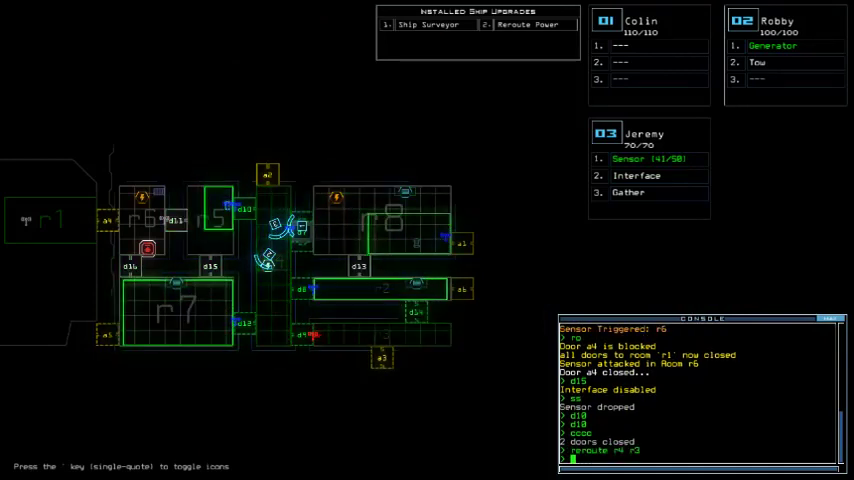
{"action": "type", "text": "a3"}
{"action": "key", "text": "Return"}
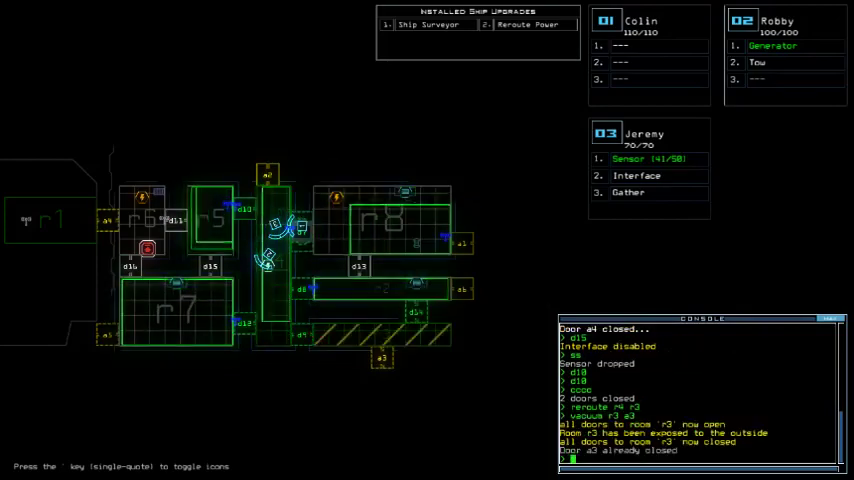
{"action": "key", "text": "space"}
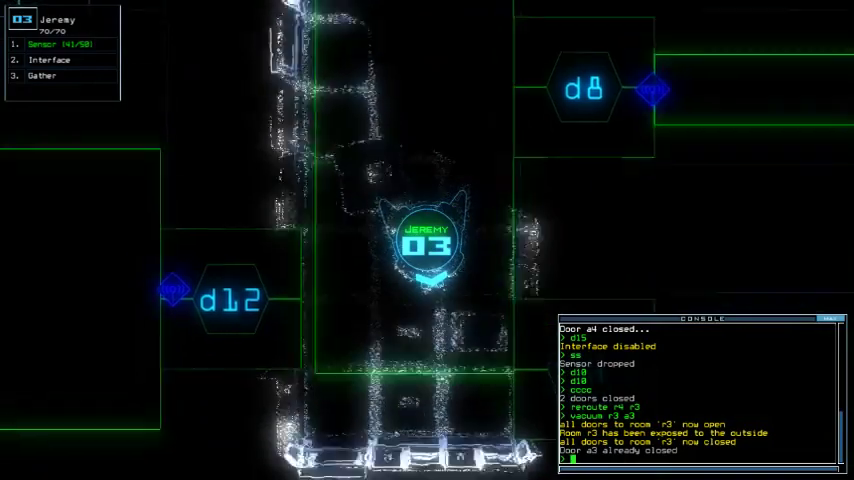
{"action": "type", "text": "d9"}
{"action": "key", "text": "Return"}
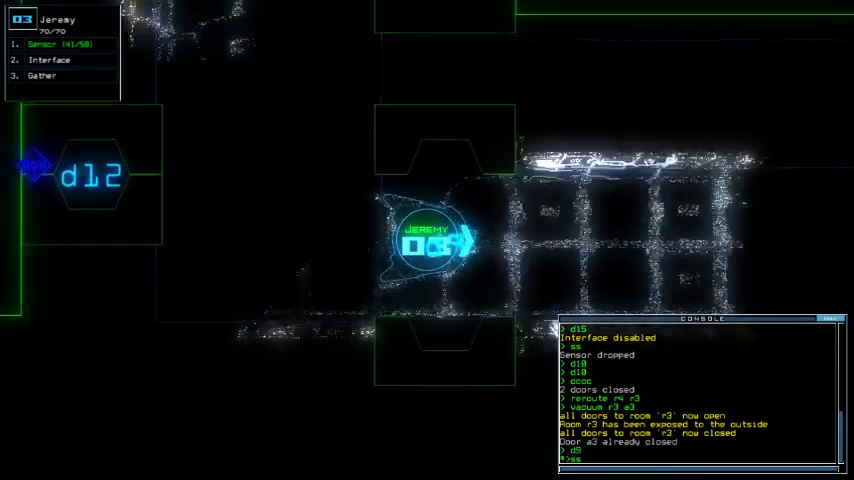
{"action": "type", "text": "ss"}
{"action": "key", "text": "Return"}
{"action": "type", "text": "d9"}
{"action": "key", "text": "Return"}
{"action": "key", "text": "space"}
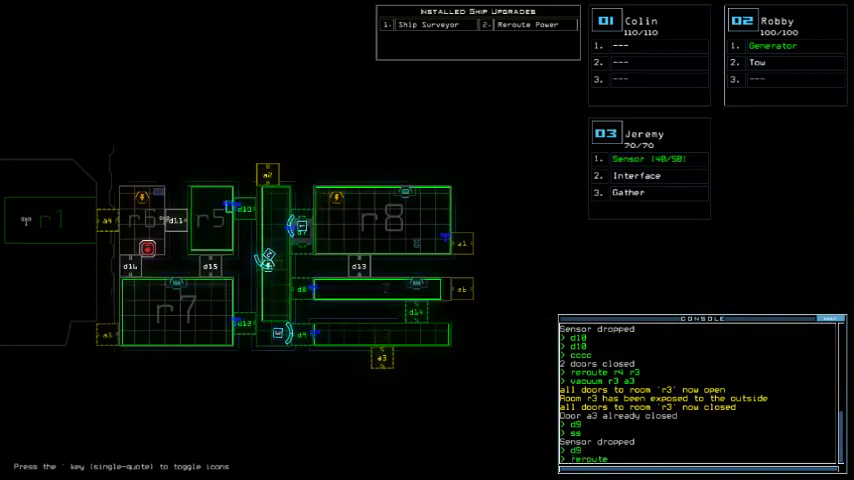
{"action": "type", "text": " r4 r5 r7"}
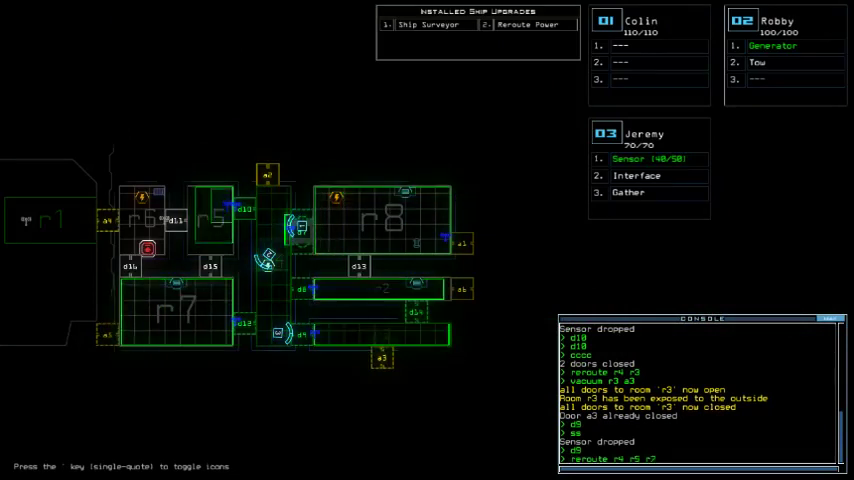
Step: Reroute power to r4, r5 and r7, send the drone to d16, and re-dock at a2
{"action": "key", "text": "Return"}
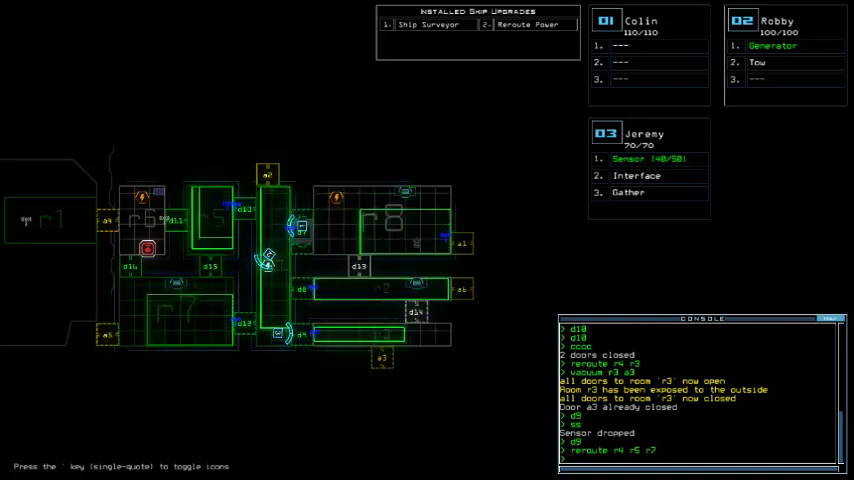
{"action": "type", "text": "d15"}
{"action": "key", "text": "Return"}
{"action": "type", "text": "d "}
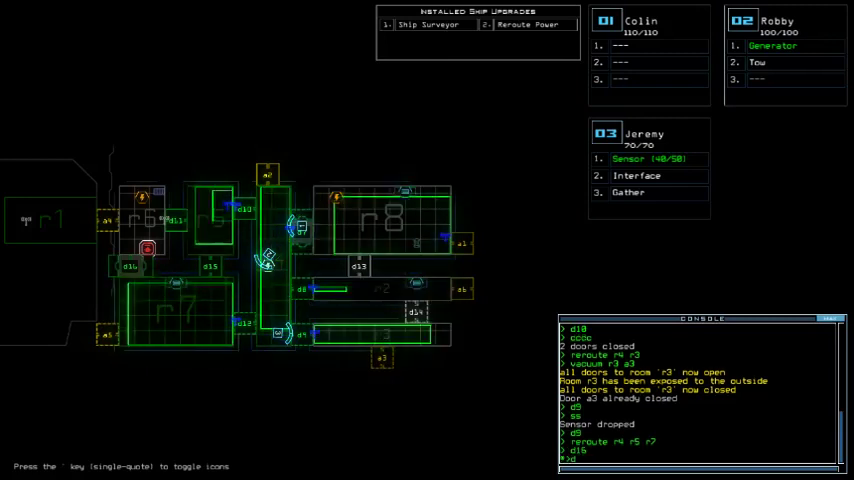
{"action": "type", "text": "a2"}
{"action": "key", "text": "Return"}
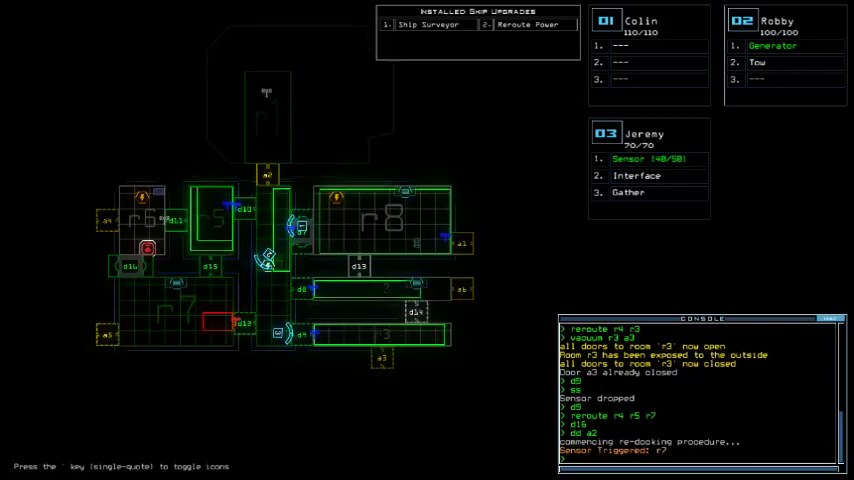
{"action": "type", "text": "dd1"}
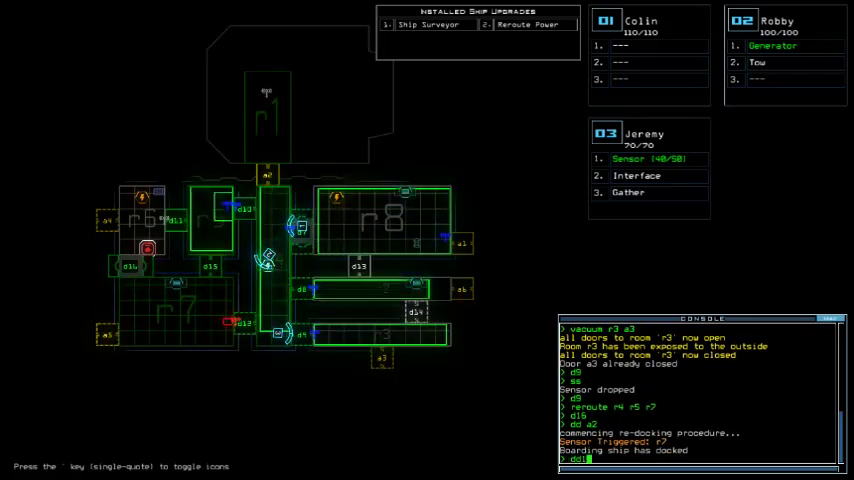
Step: Reroute power to r4, r5 and r6, then open r6, a4, d16 and d11 to vent r6
{"action": "key", "text": "Return"}
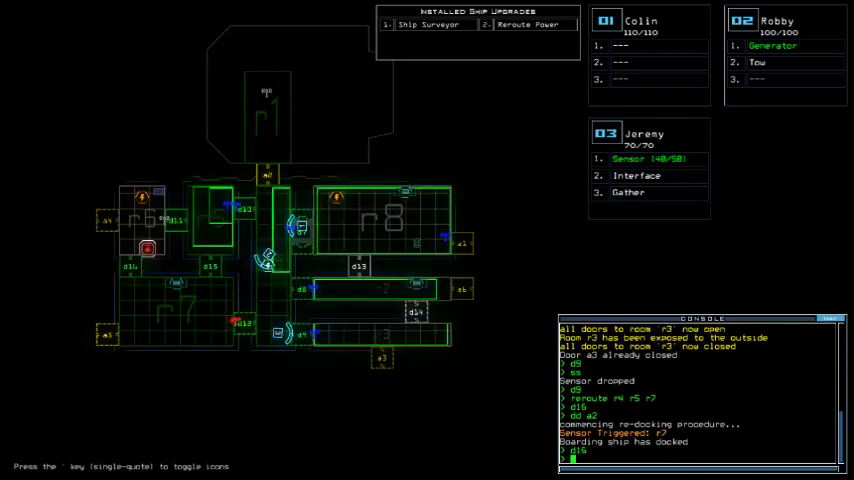
{"action": "type", "text": "reroute r4 r"}
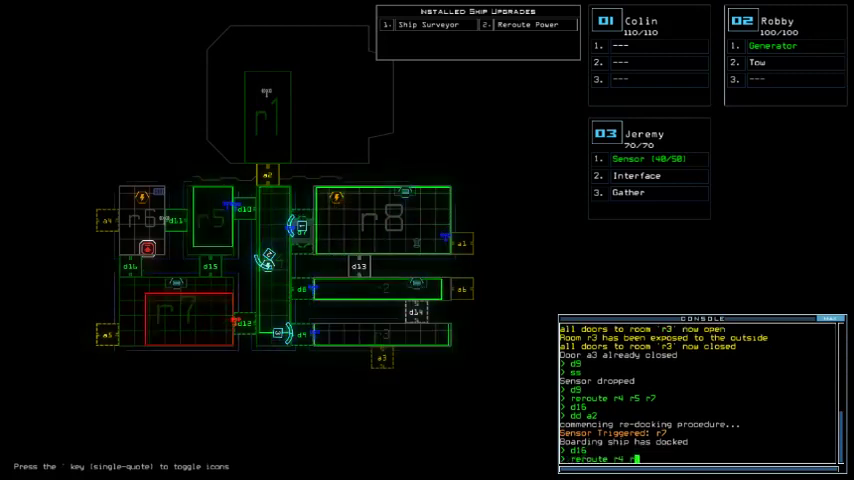
{"action": "type", "text": "5 r6"}
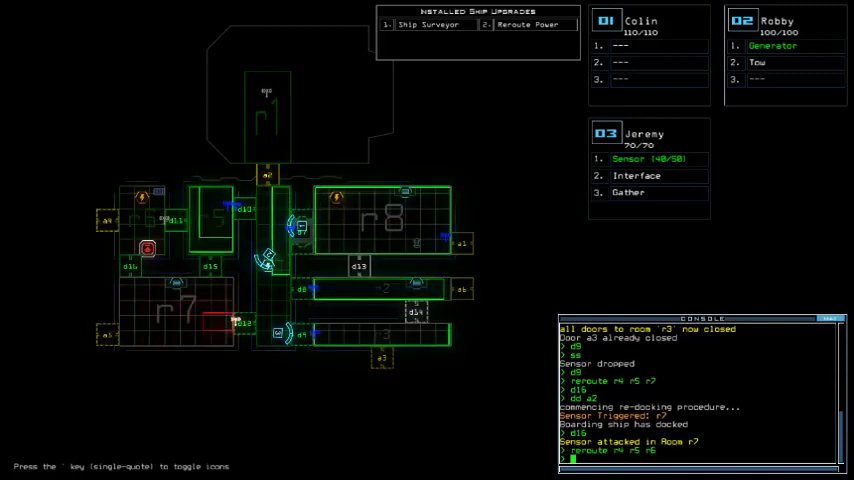
{"action": "key", "text": "Return"}
{"action": "type", "text": "open r6; a"}
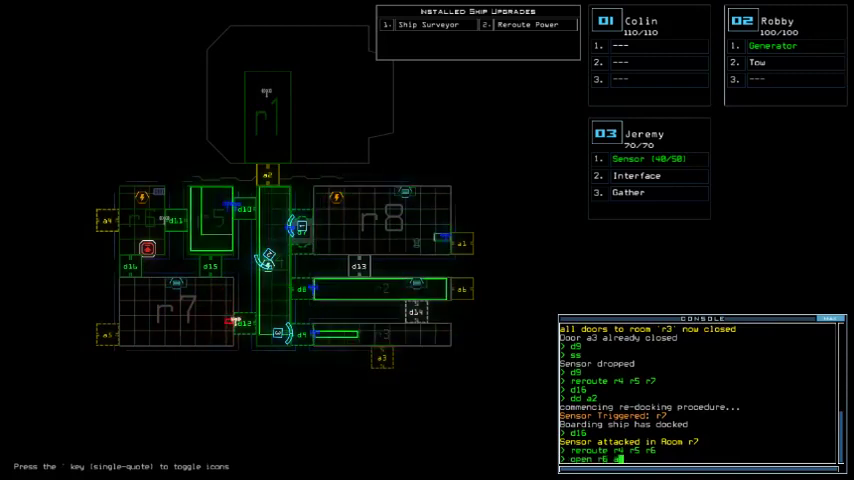
{"action": "type", "text": "4"}
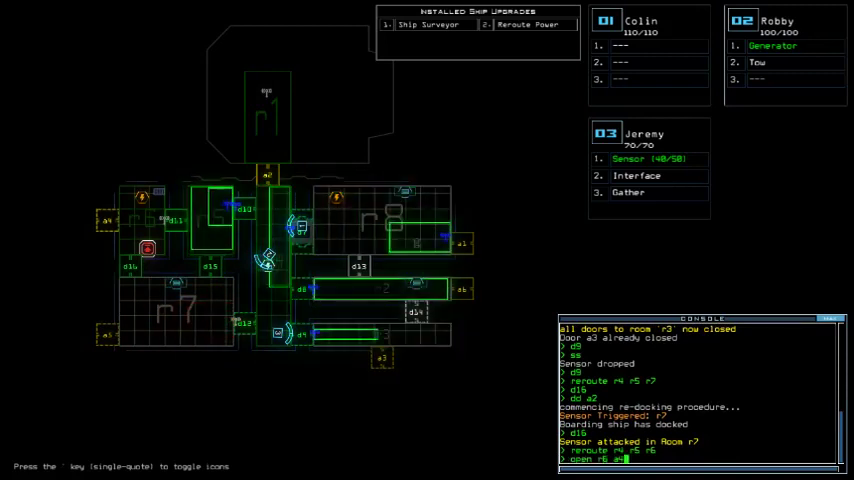
{"action": "type", "text": " a4"}
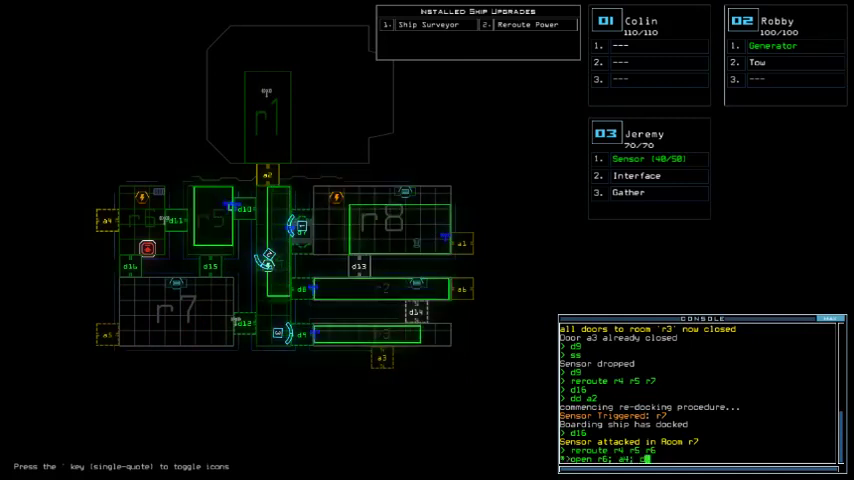
{"action": "type", "text": "11"}
{"action": "key", "text": "Return"}
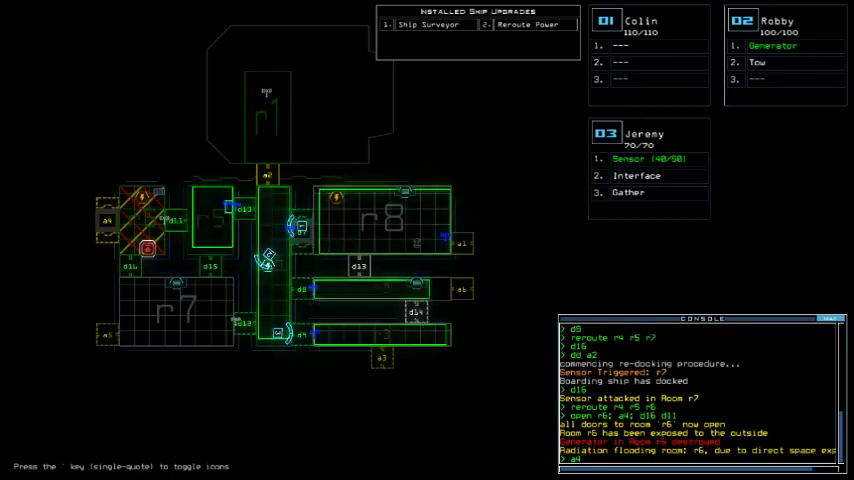
Step: Move drone 03 to door d10 and drop a long chain of sensors
{"action": "key", "text": "F3"}
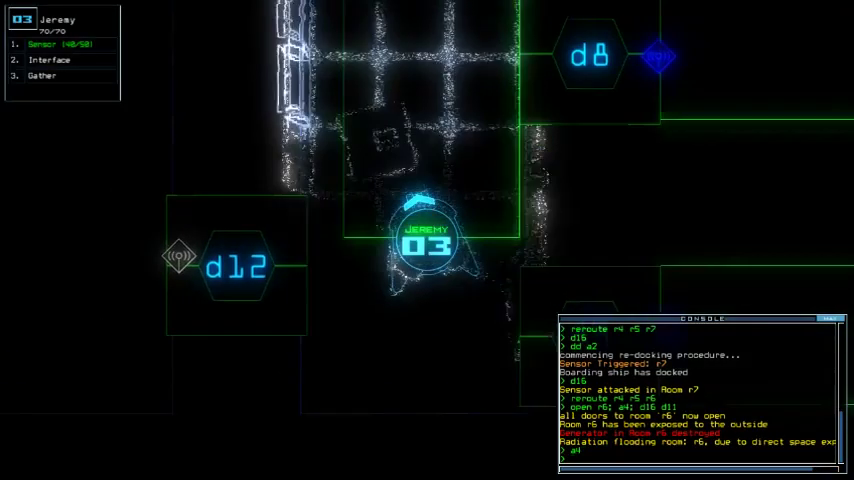
{"action": "key", "text": "Up"}
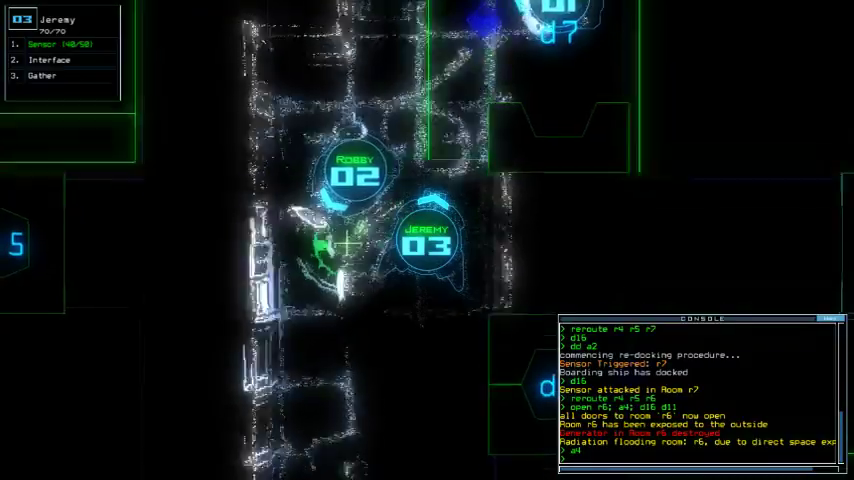
{"action": "key", "text": "Up"}
{"action": "type", "text": "d10"}
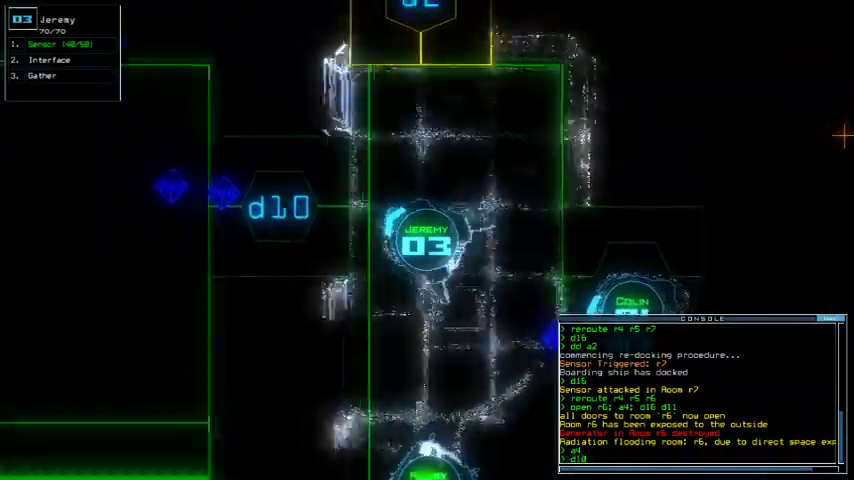
{"action": "key", "text": "Return"}
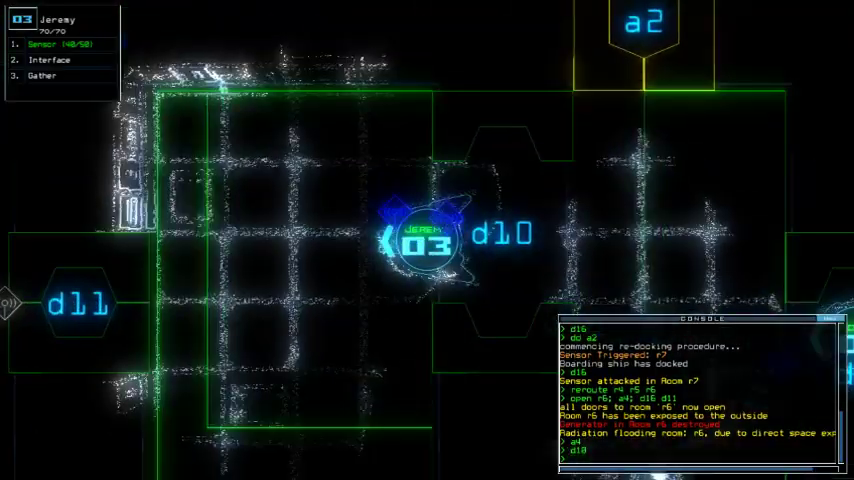
{"action": "type", "text": "sensor ;sensor ;sensor ;sensor ;s"}
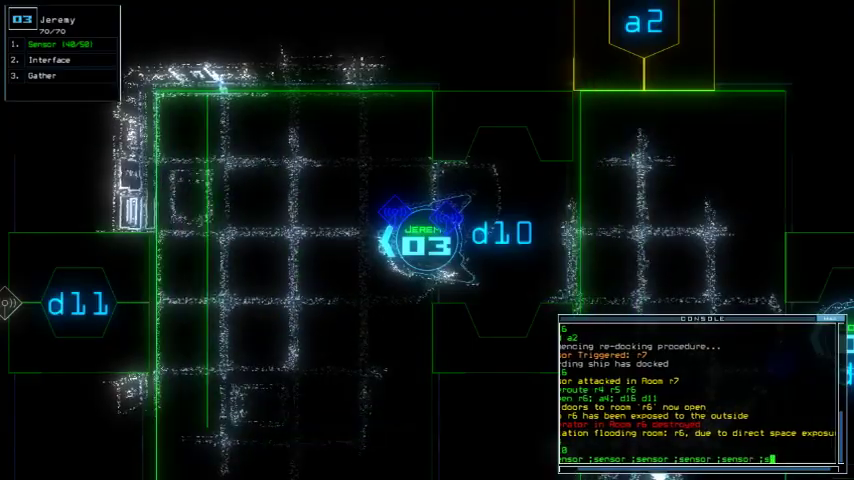
{"action": "type", "text": "ensor ;sensor ;sensor ;sensor ;sensor"}
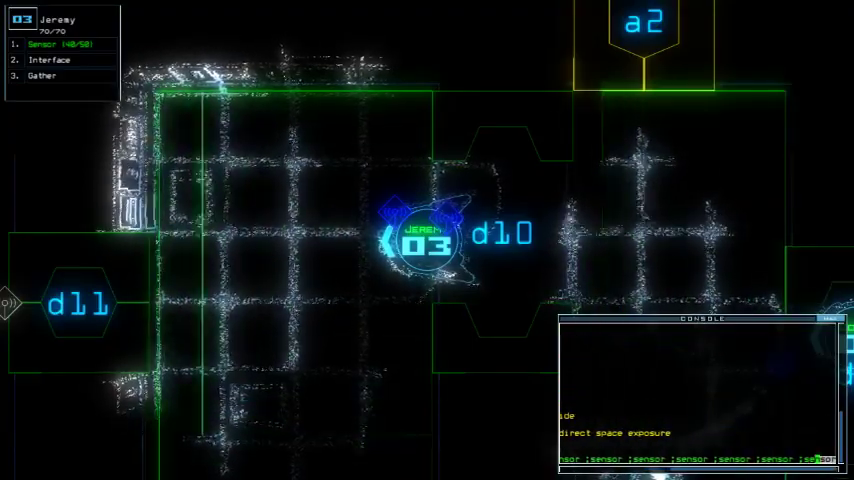
{"action": "key", "text": "Return"}
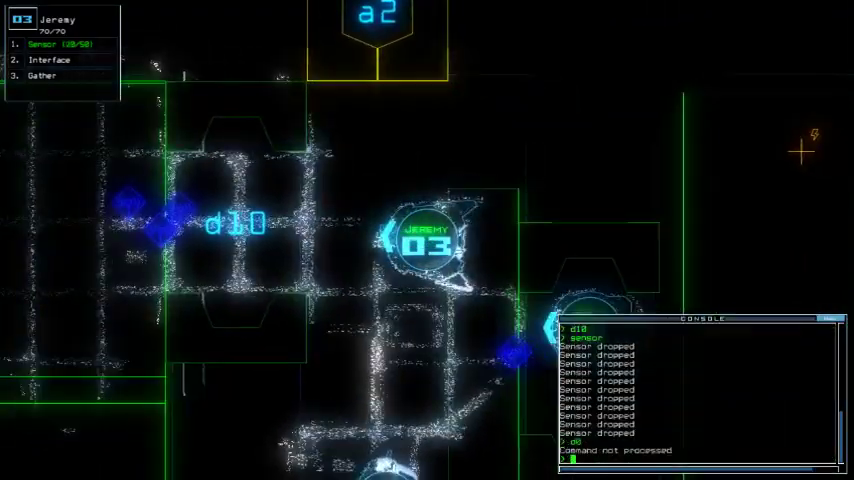
{"action": "key", "text": "space"}
{"action": "type", "text": "10"}
{"action": "key", "text": "Return"}
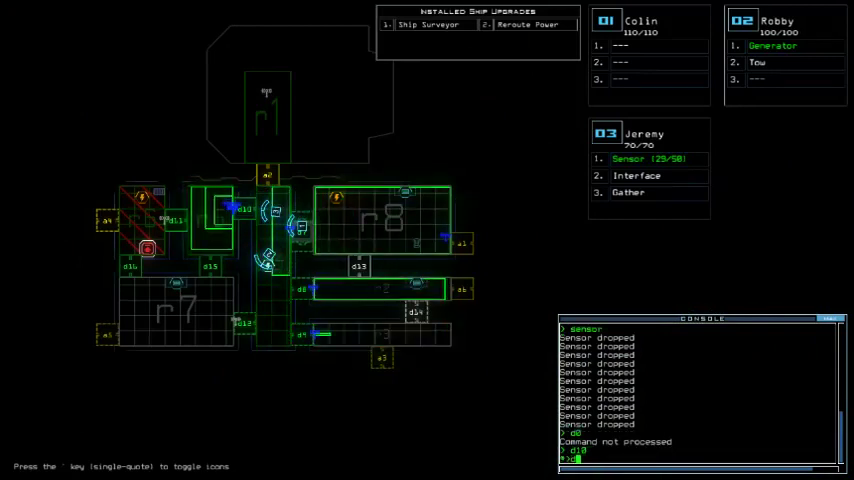
{"action": "type", "text": "5"}
Step: Toggle d15, then have Jeremy open r1, drop a sensor, and close r1 again
{"action": "key", "text": "Return"}
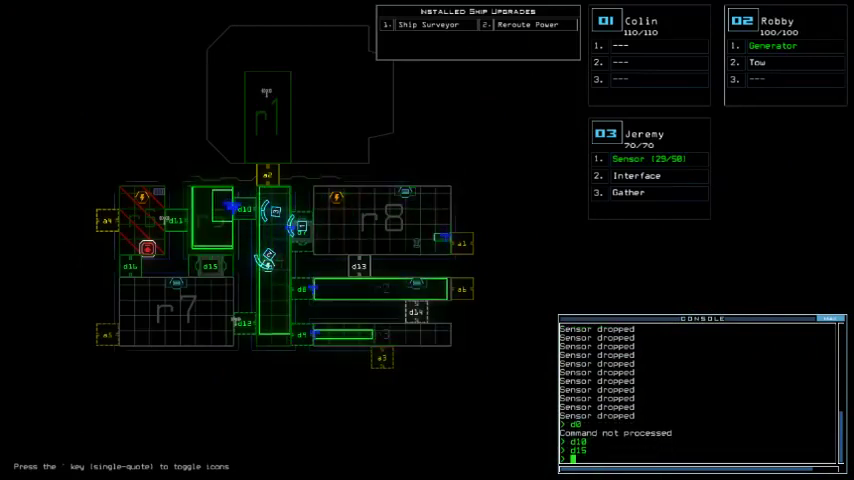
{"action": "key", "text": "space"}
{"action": "type", "text": "dr1"}
{"action": "key", "text": "Return"}
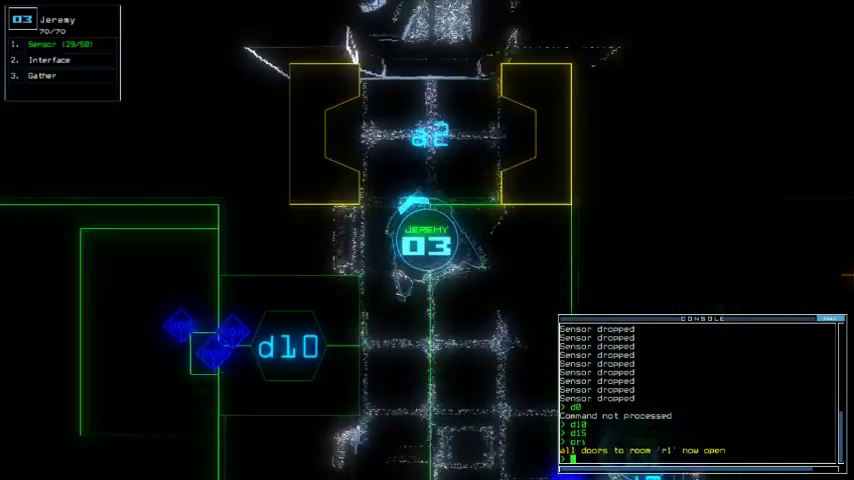
{"action": "type", "text": "ss"}
{"action": "key", "text": "Return"}
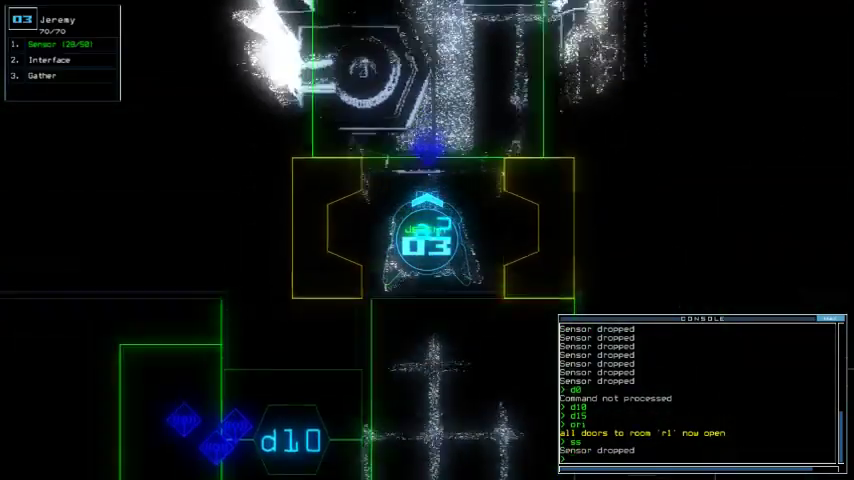
{"action": "type", "text": "dr1"}
{"action": "key", "text": "Return"}
{"action": "key", "text": "space"}
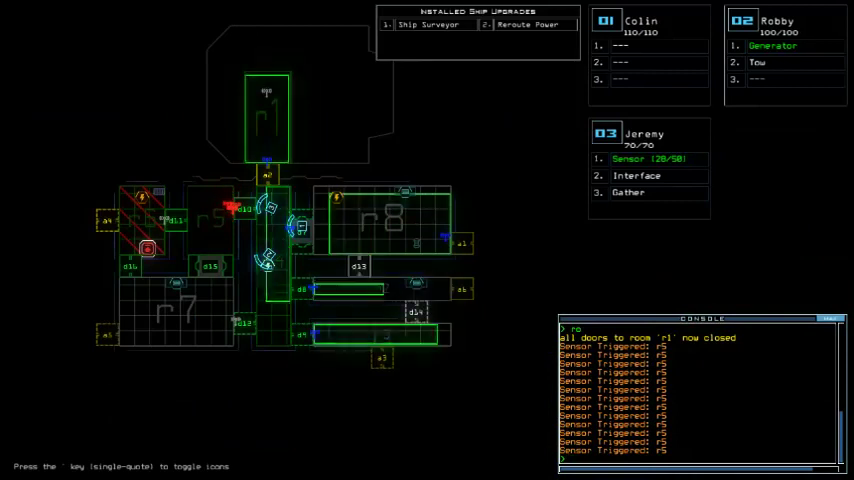
Step: Toggle doors d15 and d11 and reopen all doors to room r1
{"action": "key", "text": "Return"}
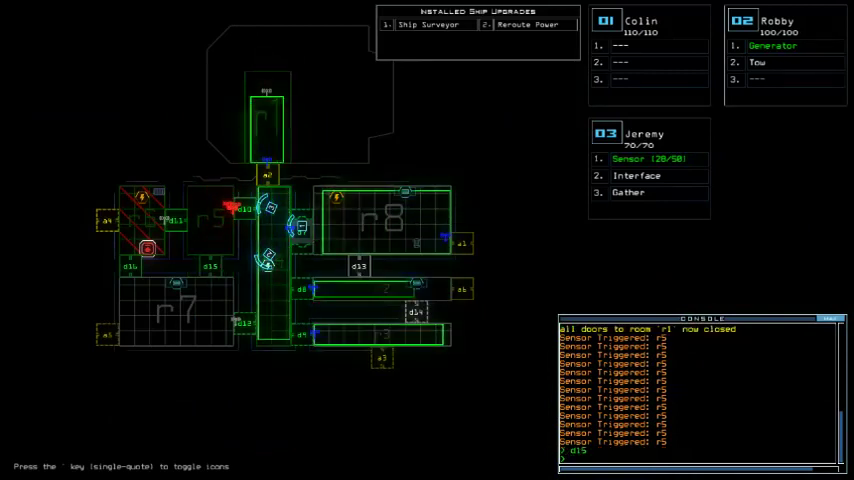
{"action": "type", "text": "d11"}
{"action": "key", "text": "Return"}
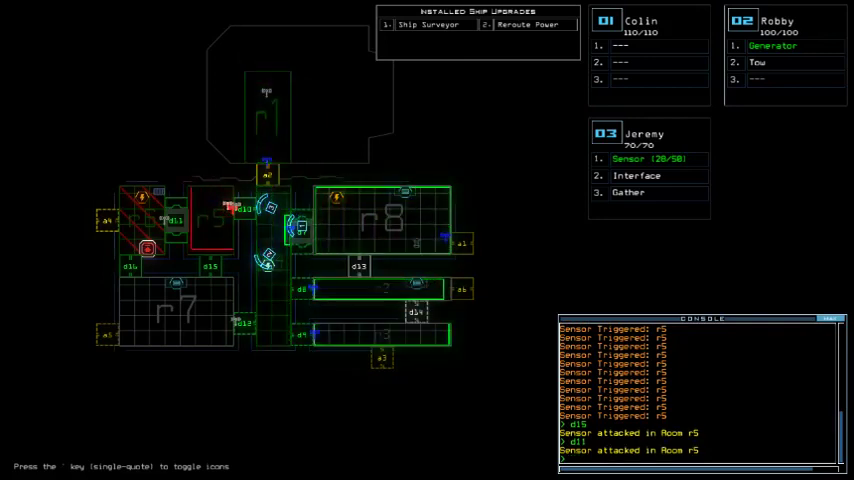
{"action": "type", "text": "cr"}
{"action": "key", "text": "Return"}
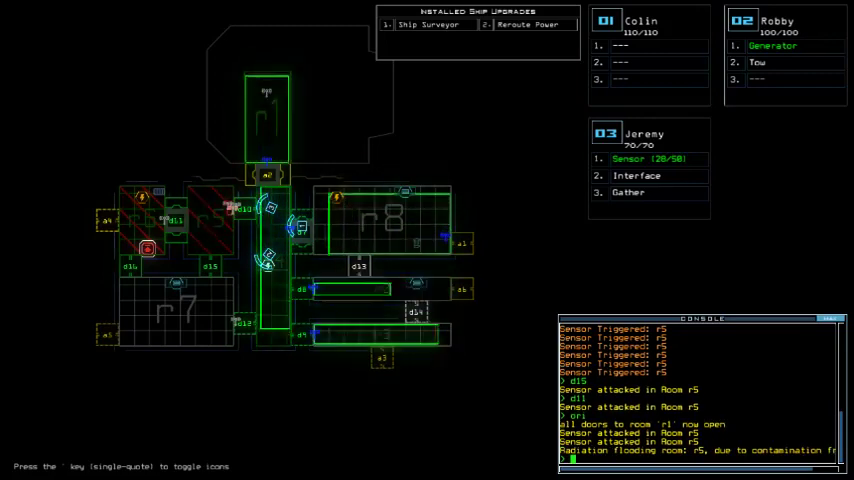
{"action": "type", "text": "d11"}
Step: Check Robby's and Jeremy's cameras while toggling d11 again and d12
{"action": "key", "text": "space"}
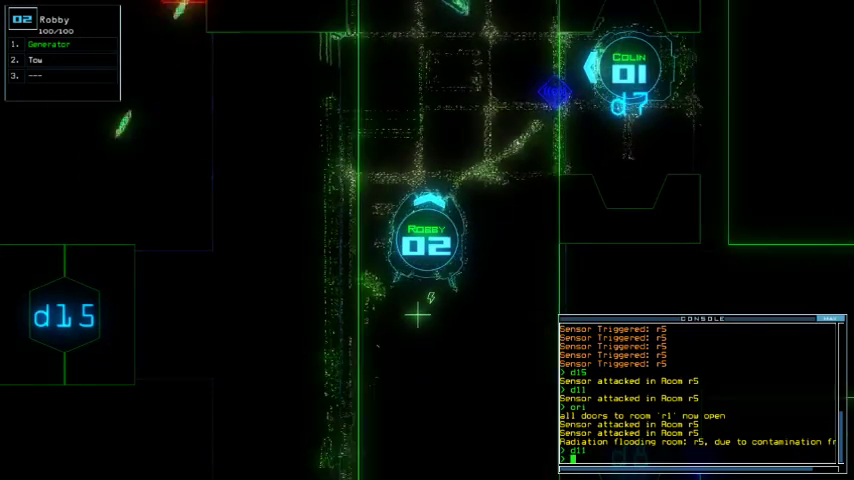
{"action": "key", "text": "space"}
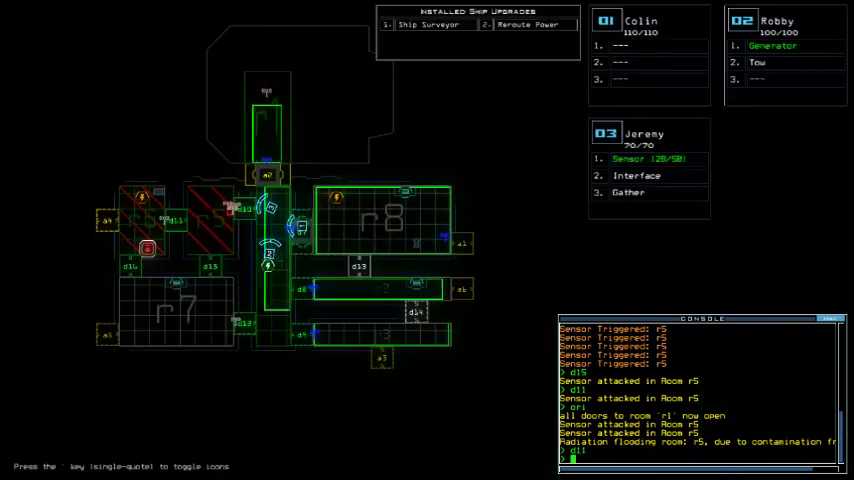
{"action": "key", "text": "Return"}
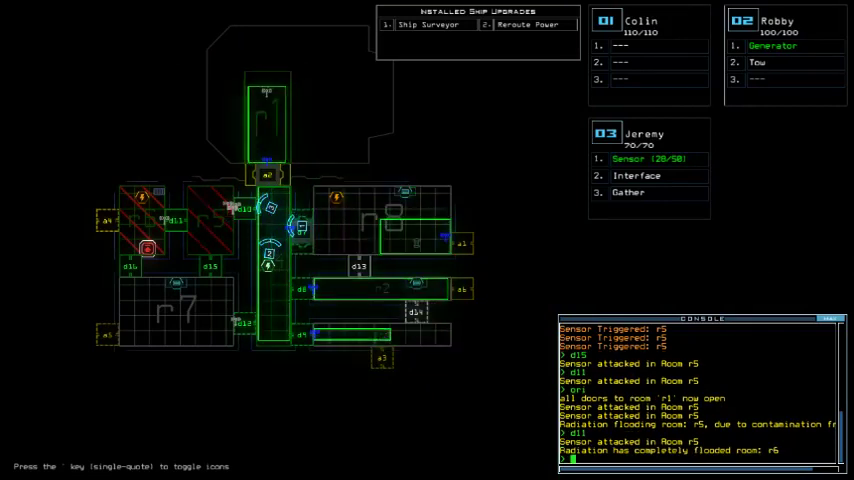
{"action": "key", "text": "2"}
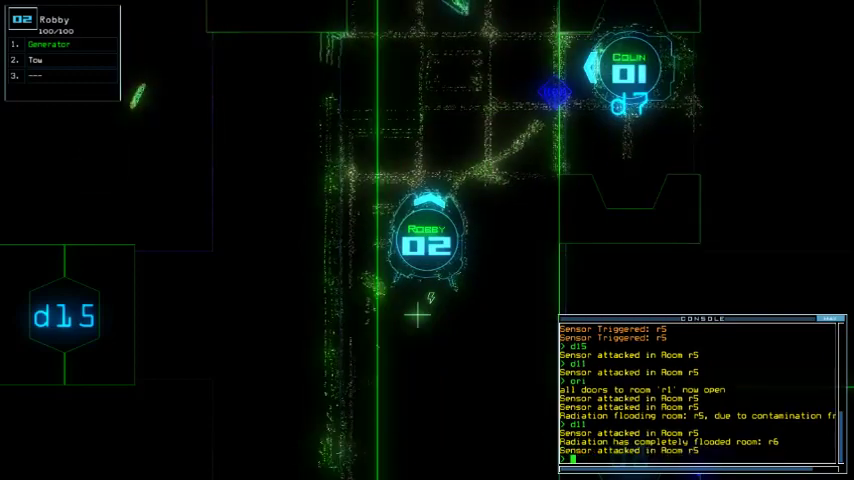
{"action": "key", "text": "space"}
{"action": "key", "text": "space"}
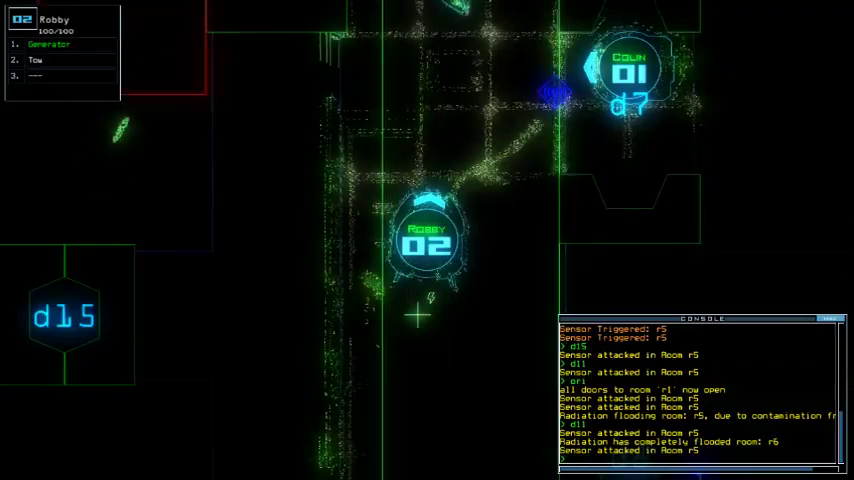
{"action": "key", "text": "3"}
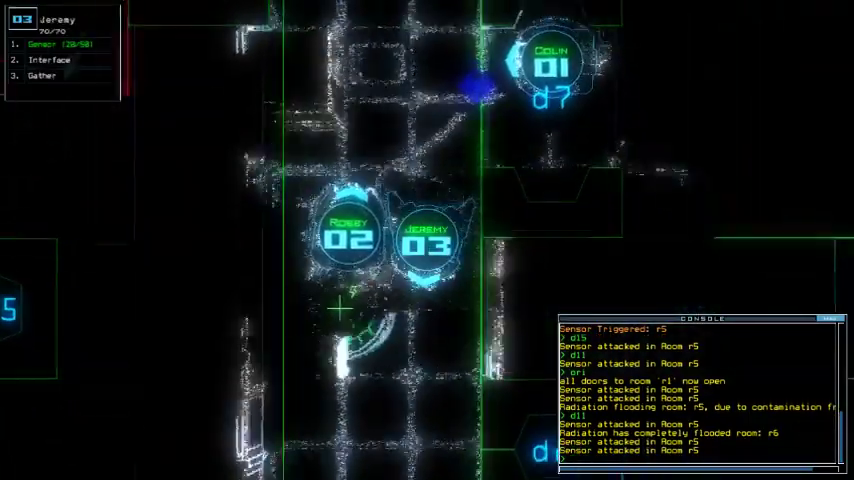
{"action": "type", "text": "d1"}
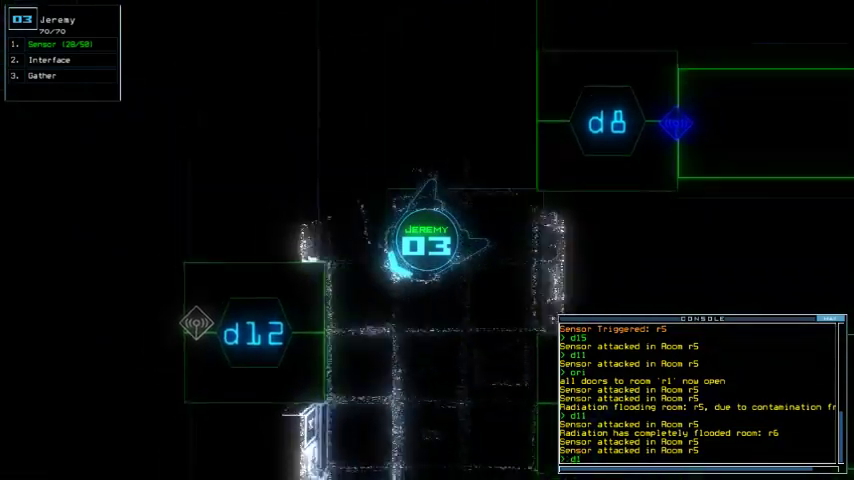
{"action": "type", "text": "2"}
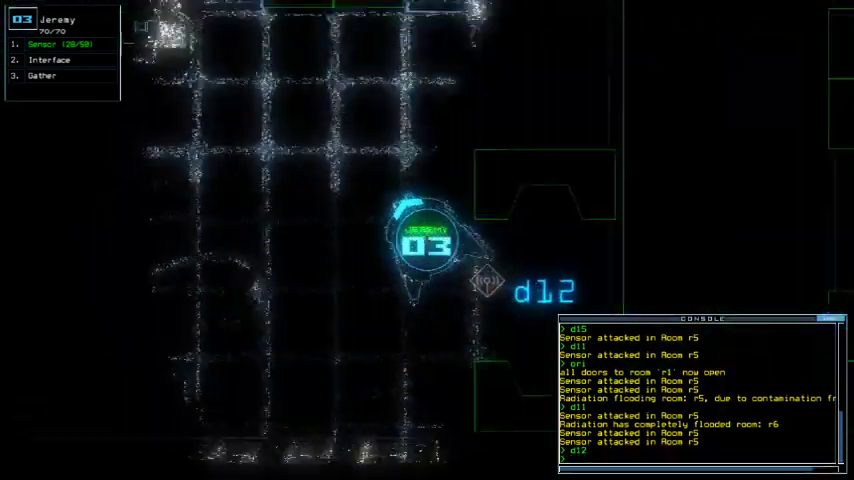
{"action": "key", "text": "Return"}
Step: Open door d15 for Jeremy and gather scrap
{"action": "key", "text": "space"}
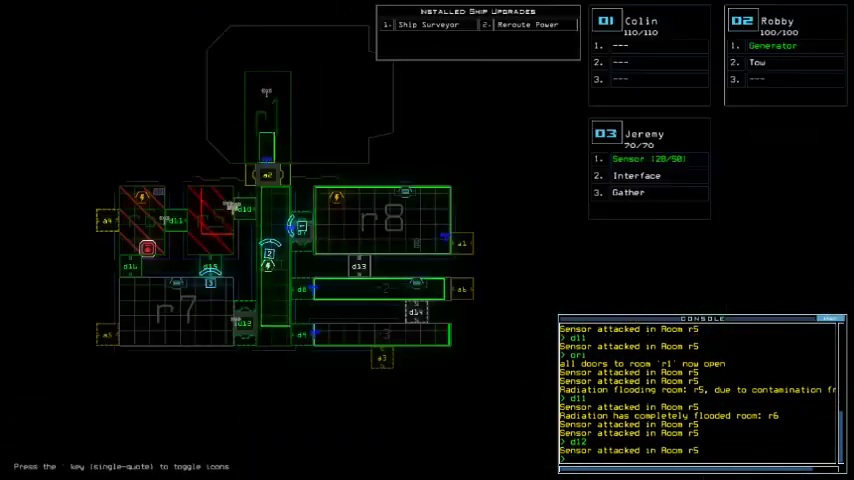
{"action": "key", "text": "space"}
{"action": "type", "text": "d15"}
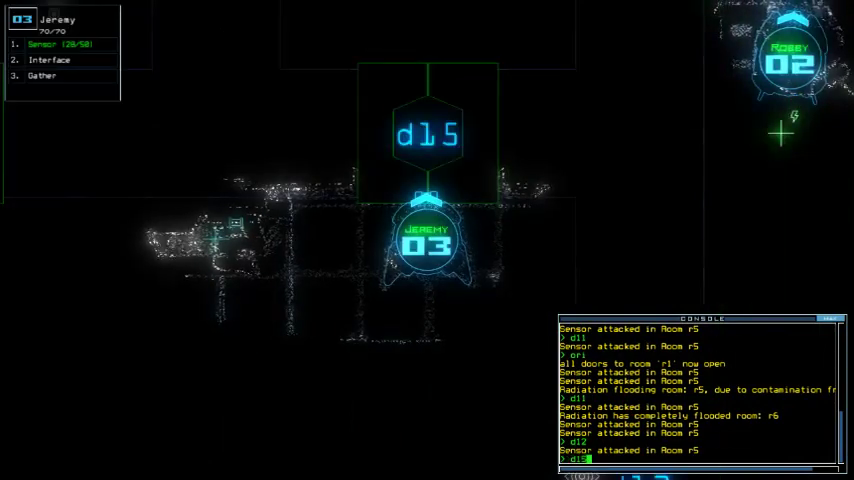
{"action": "key", "text": "space"}
{"action": "key", "text": "space"}
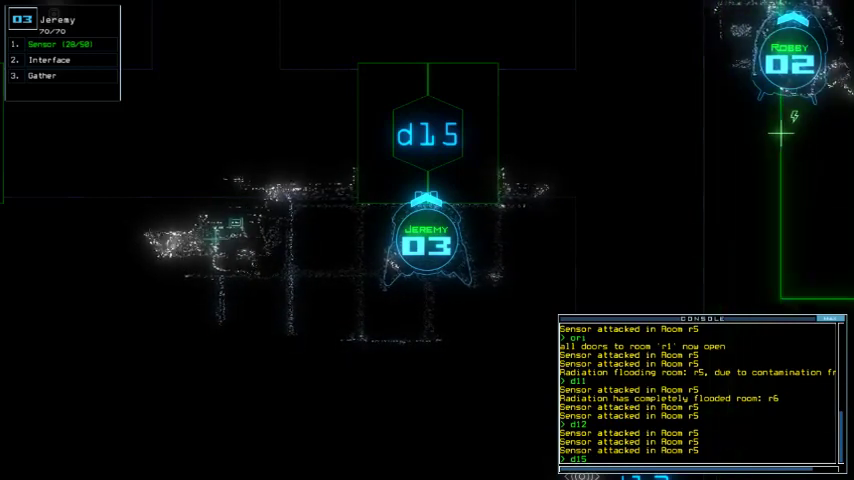
{"action": "key", "text": "Return"}
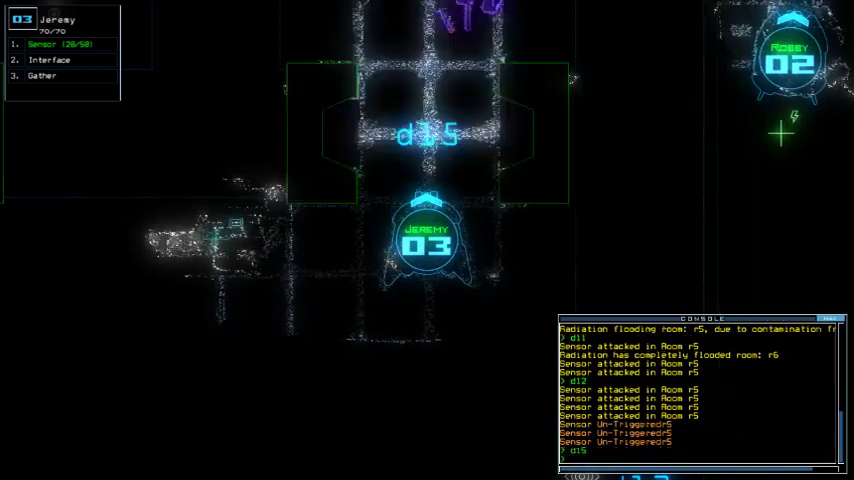
{"action": "type", "text": "d"}
{"action": "key", "text": "Return"}
{"action": "type", "text": "g"}
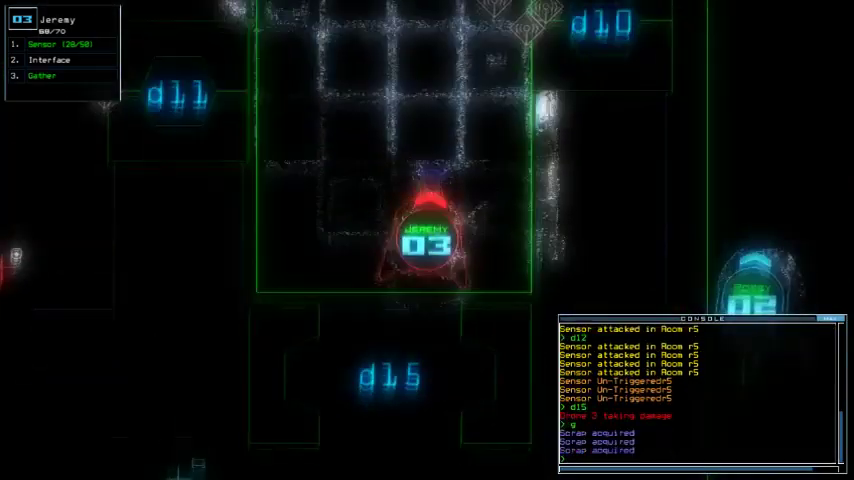
{"action": "type", "text": "doc"}
Step: Close the doors around Jeremy, toggle d12 twice, and recall all drones to r1
{"action": "key", "text": "Return"}
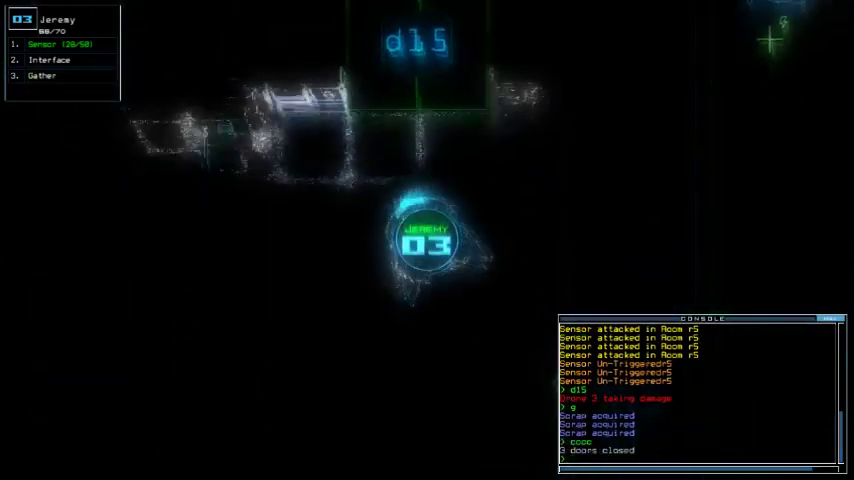
{"action": "type", "text": "d12"}
{"action": "key", "text": "Return"}
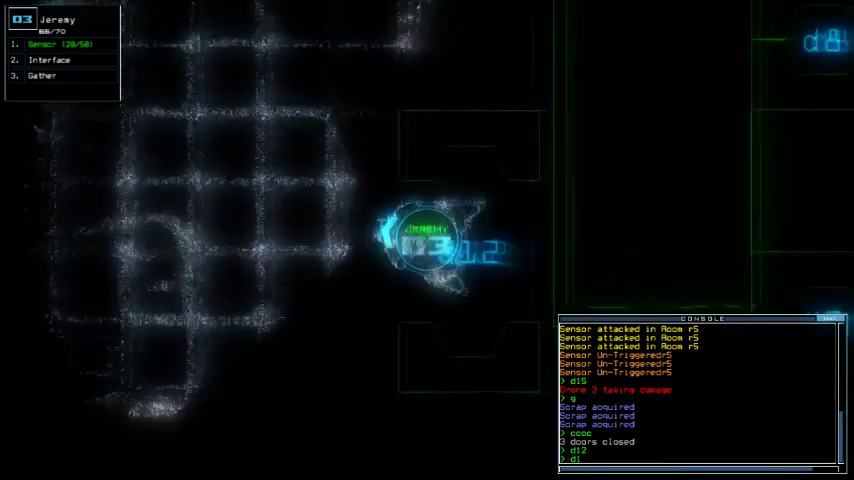
{"action": "type", "text": "d12"}
{"action": "key", "text": "Return"}
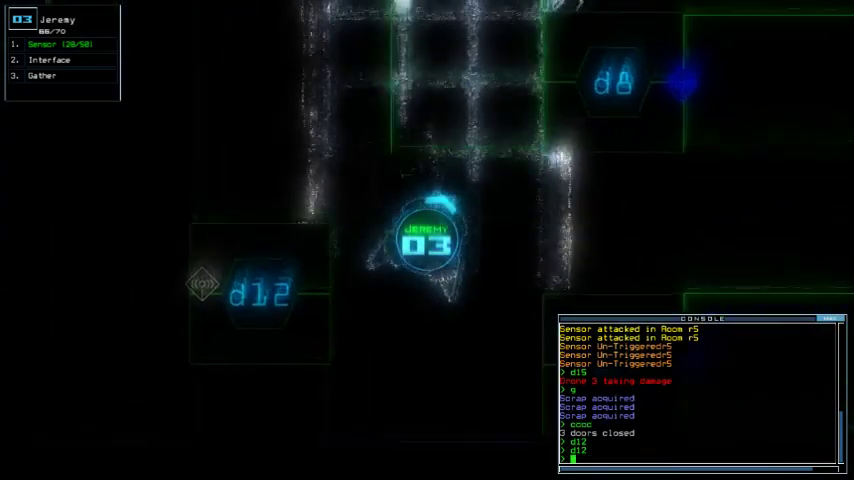
{"action": "key", "text": "space"}
{"action": "type", "text": "end"}
{"action": "key", "text": "Return"}
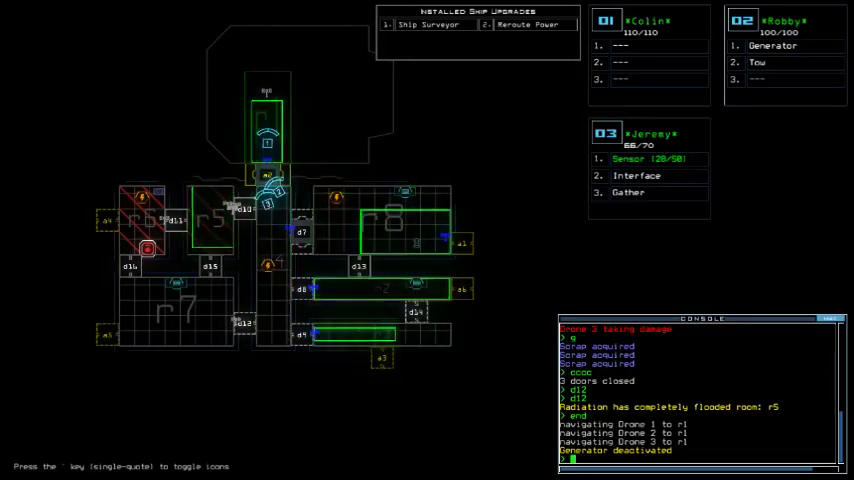
Step: Degauss the drones gathered in r1 and leave the derelict to end the mission
{"action": "key", "text": "Tab"}
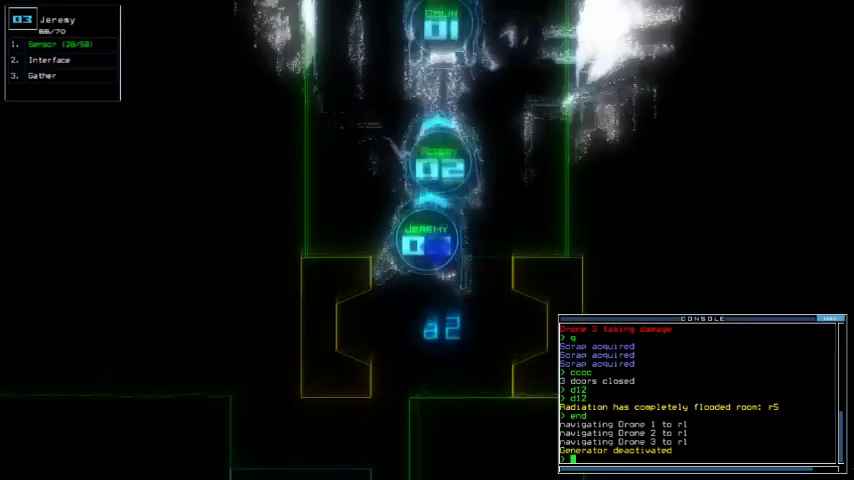
{"action": "type", "text": "degauss"}
{"action": "key", "text": "Return"}
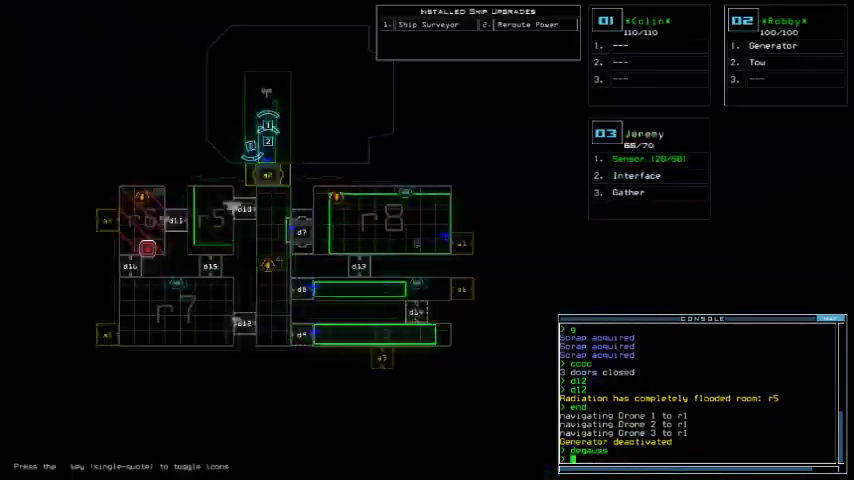
{"action": "type", "text": "out"}
{"action": "key", "text": "Return"}
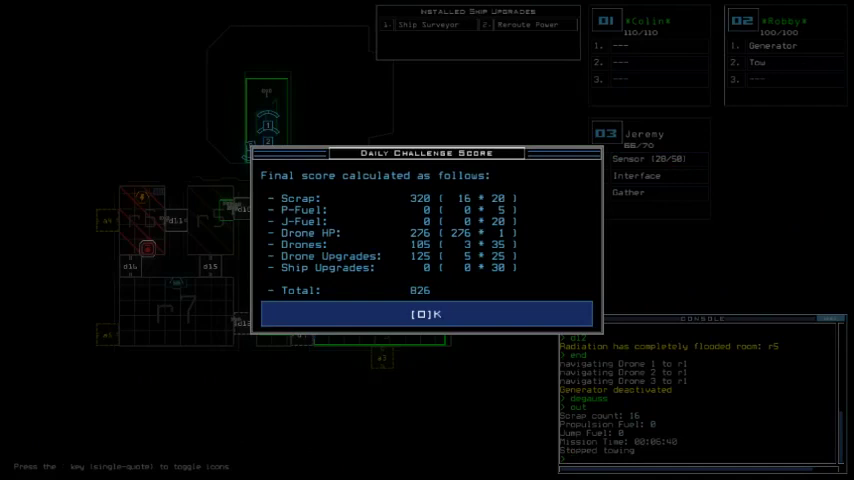
Step: Dismiss the 826-point score summary to reveal the Daily Leaderboard
{"action": "key", "text": "o"}
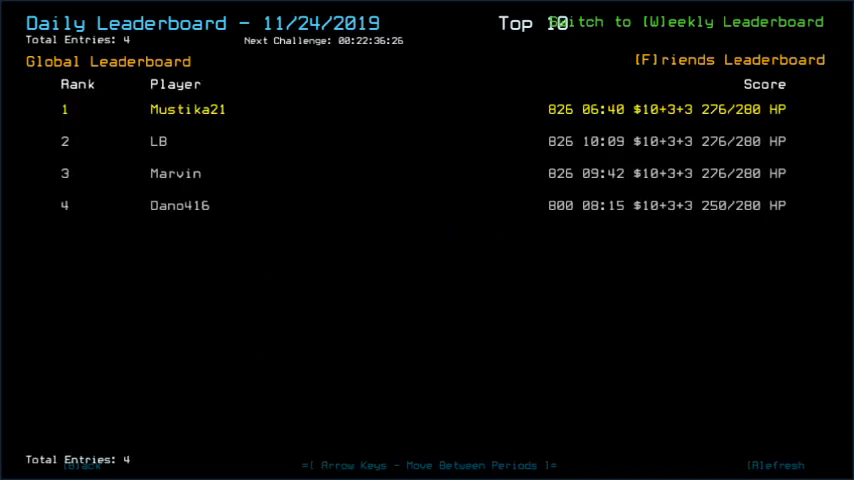